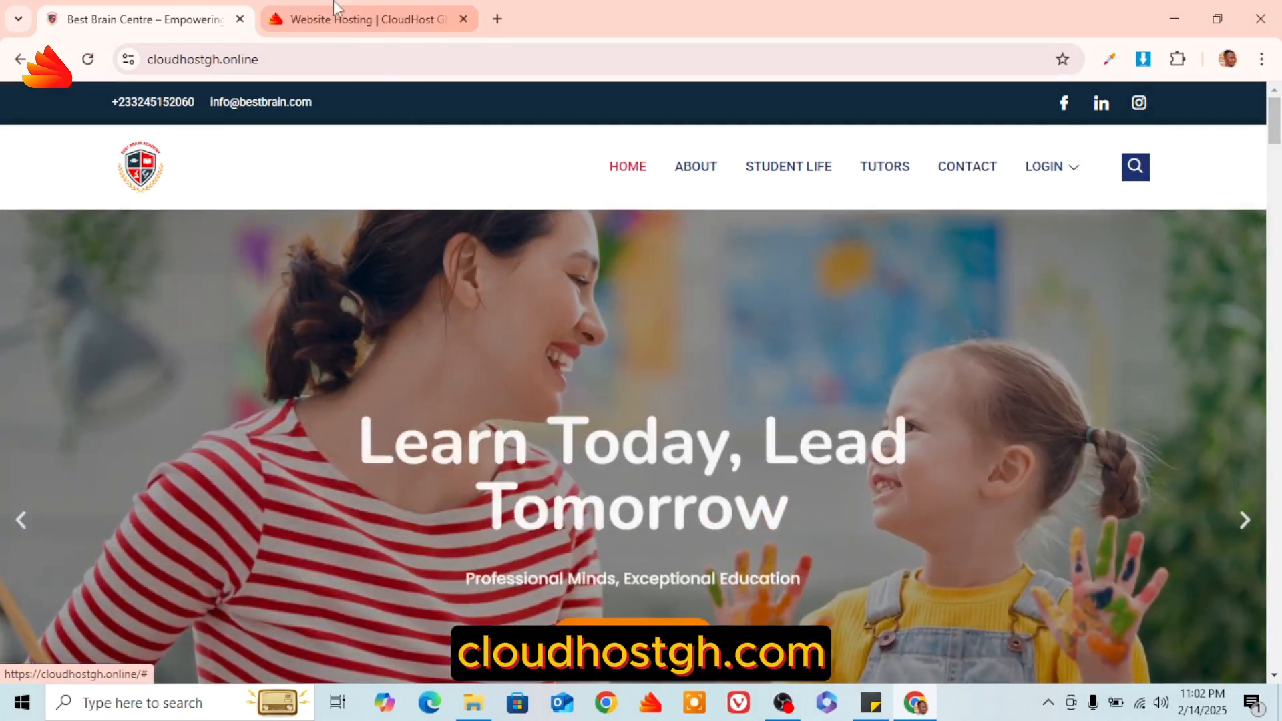
- Switch to the CloudHost GH website and open its shared hosting plans
click(336, 8)
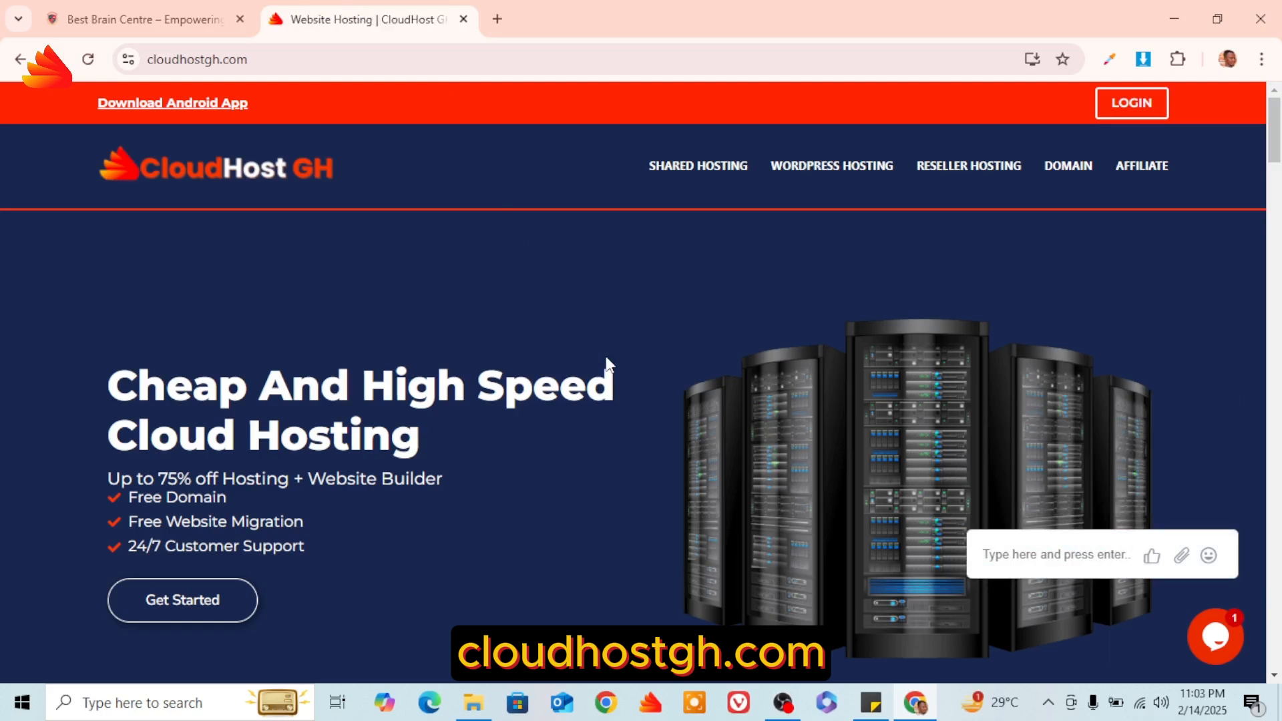
scroll(608, 361, down, 5)
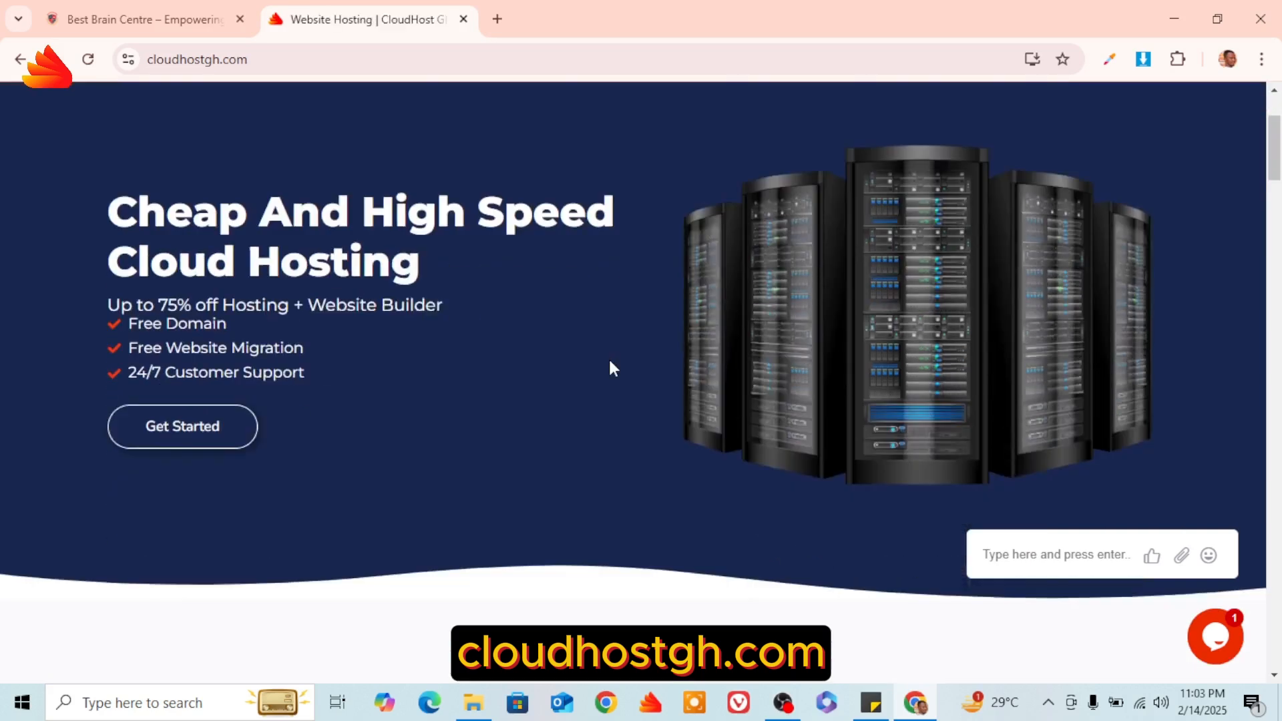
scroll(613, 359, up, 5)
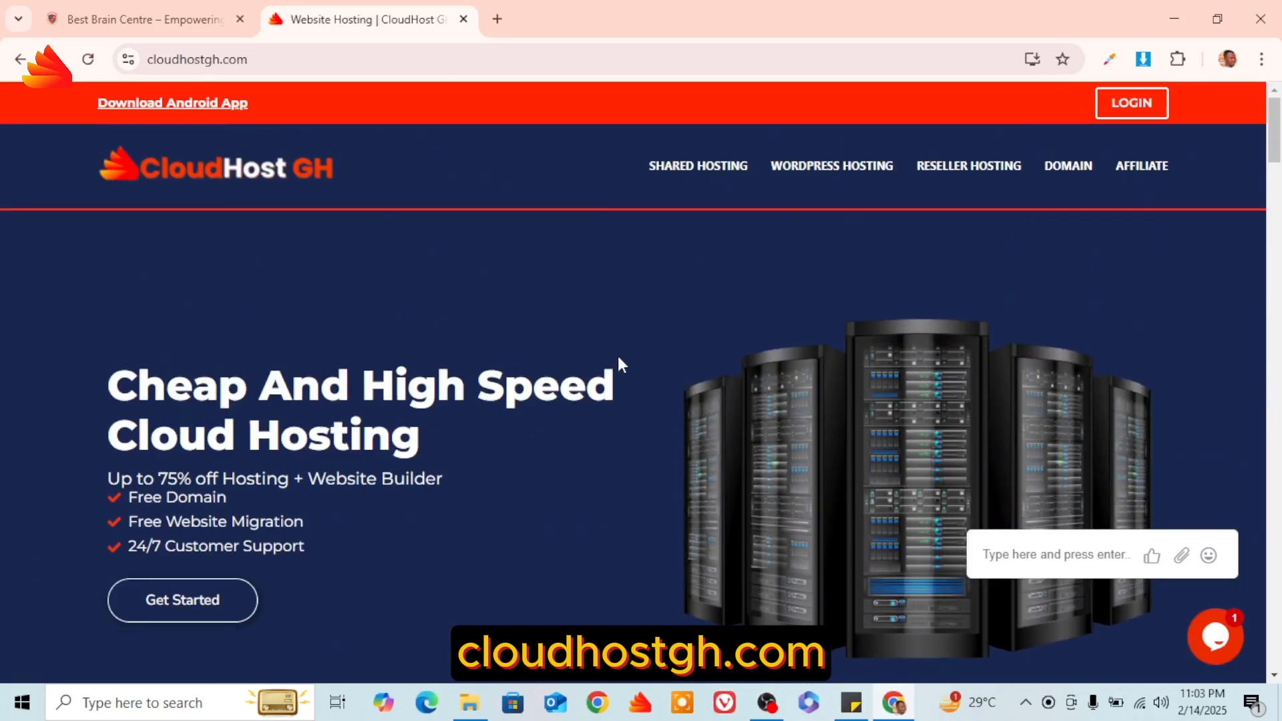
click(709, 167)
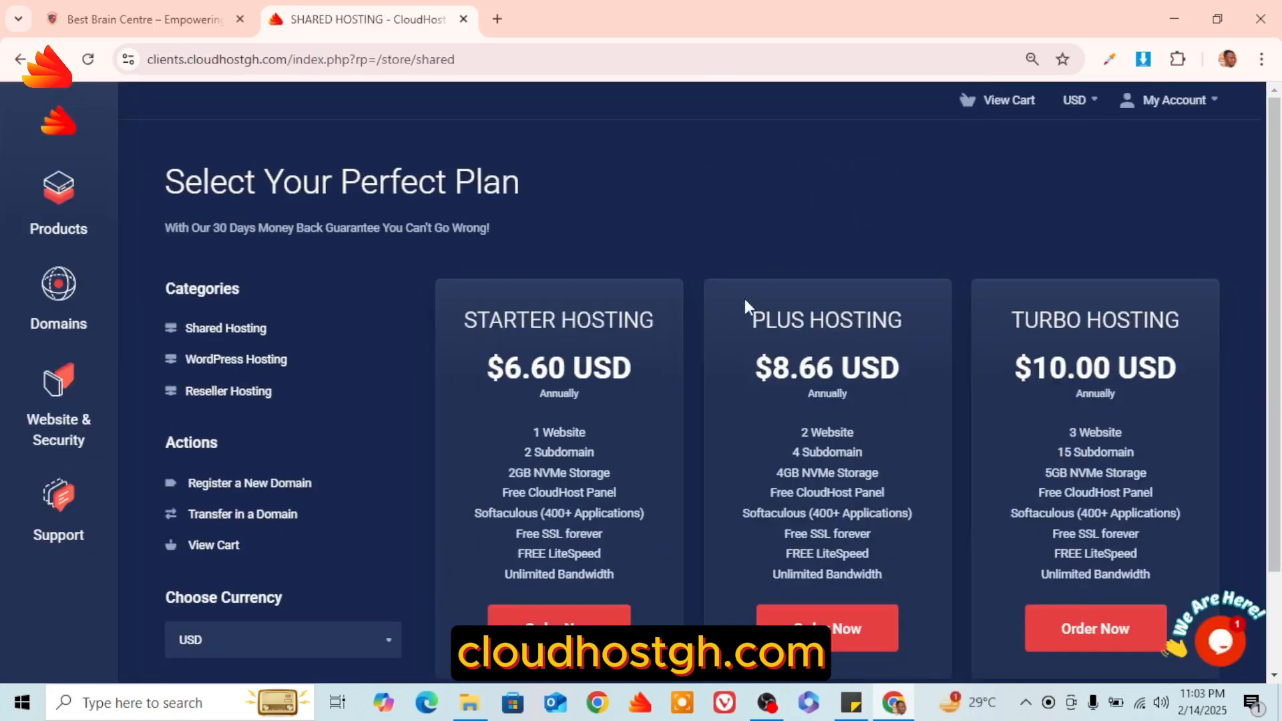
- Set the store currency to GHS for the hosting plan prices
scroll(744, 298, down, 2)
click(333, 556)
click(244, 600)
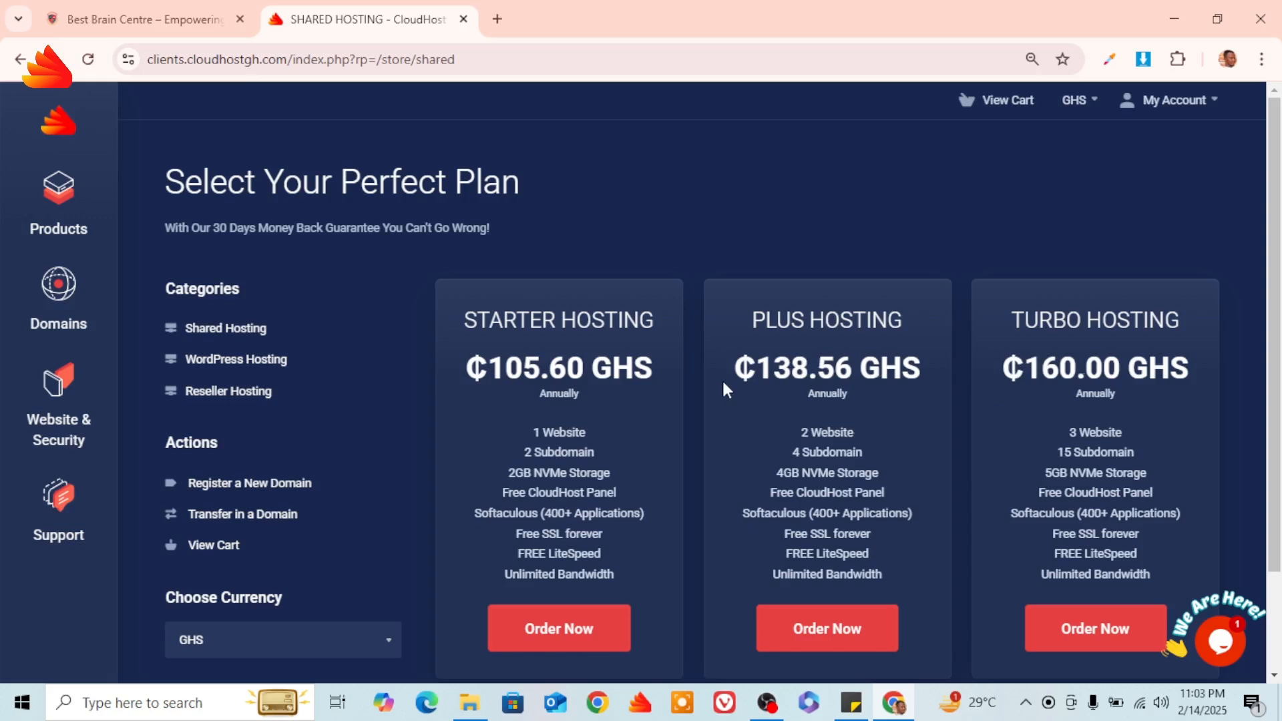
- Look through the WordPress, shared and reseller hosting plans to compare their prices and features
click(244, 367)
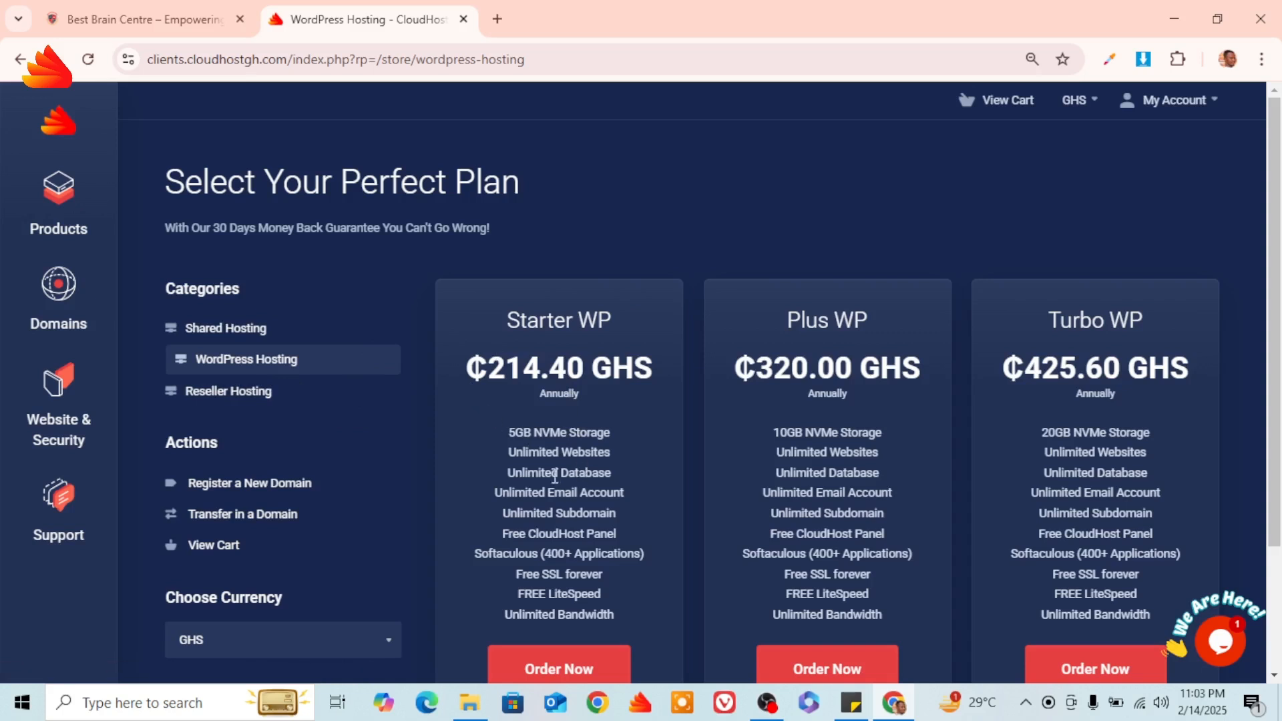
click(198, 328)
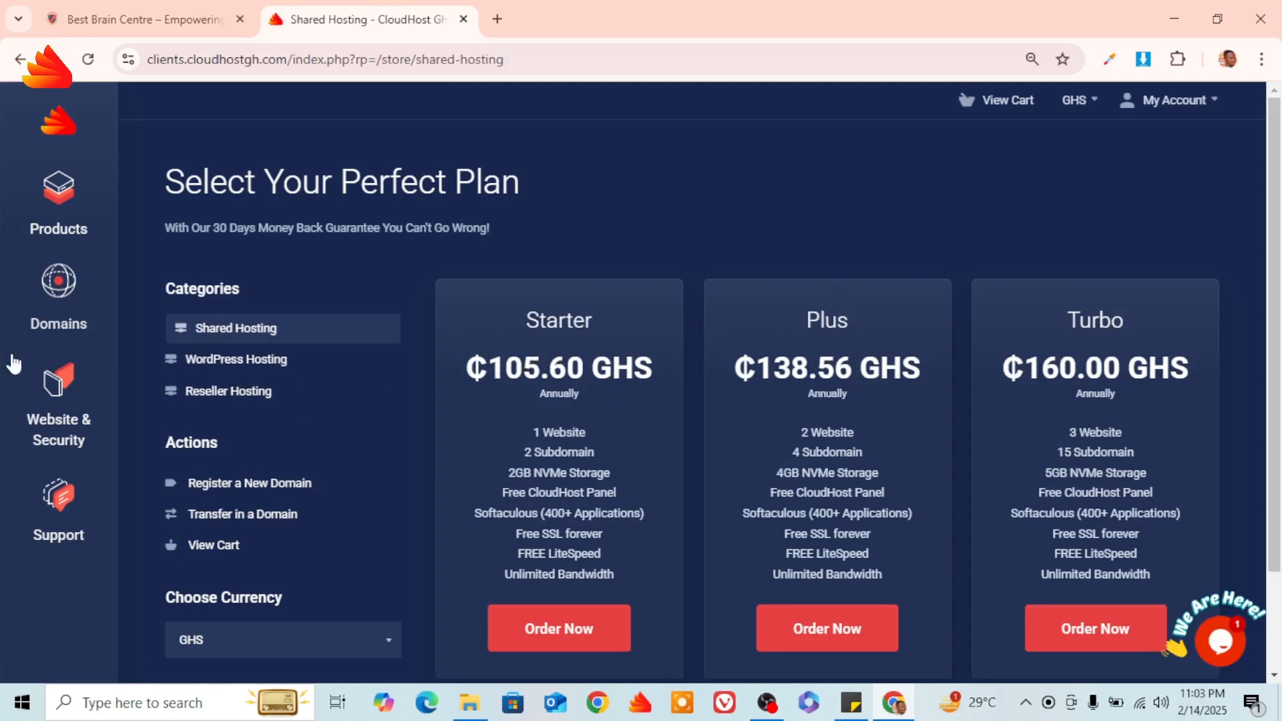
click(238, 394)
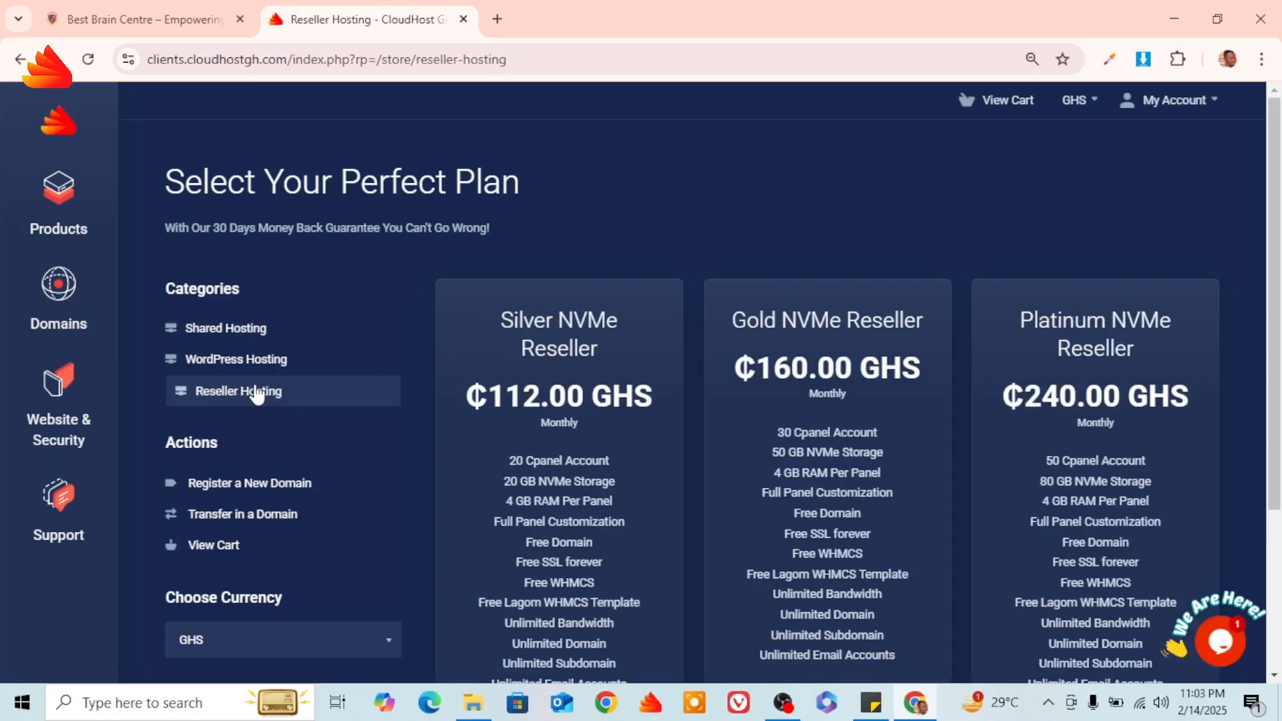
- Return to the shared hosting category and order the Starter plan
click(228, 331)
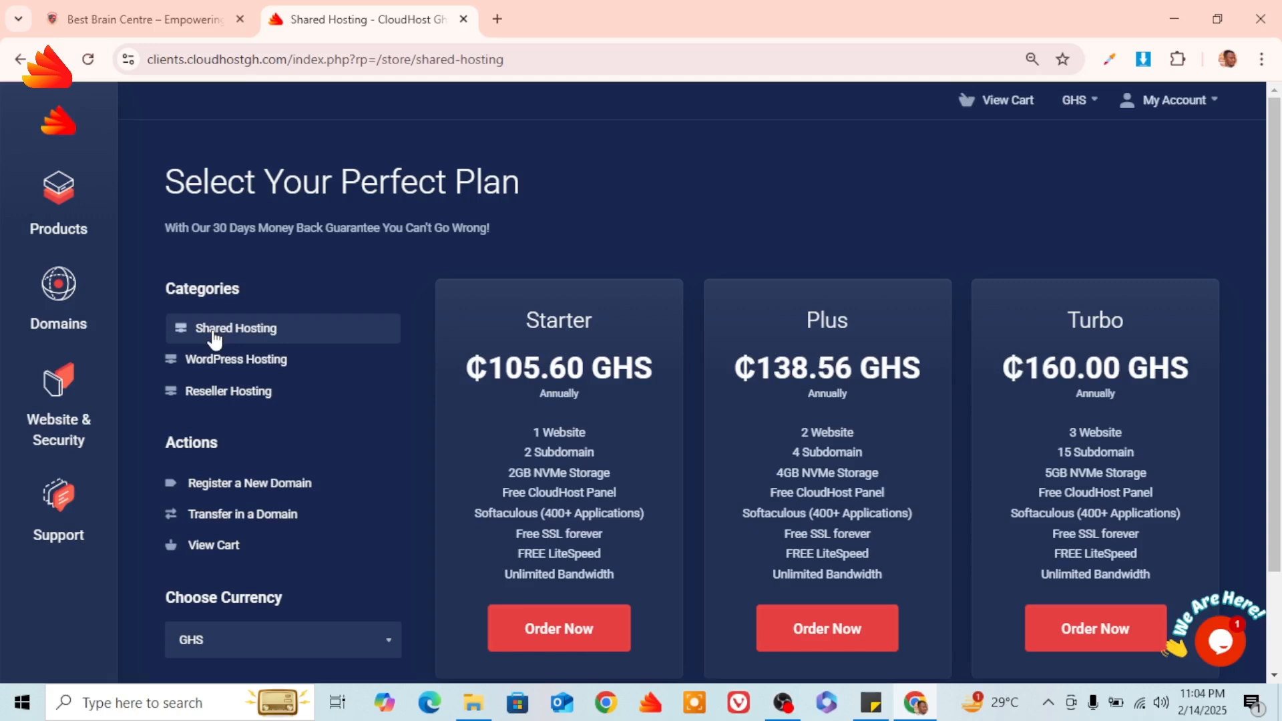
scroll(554, 350, down, 1)
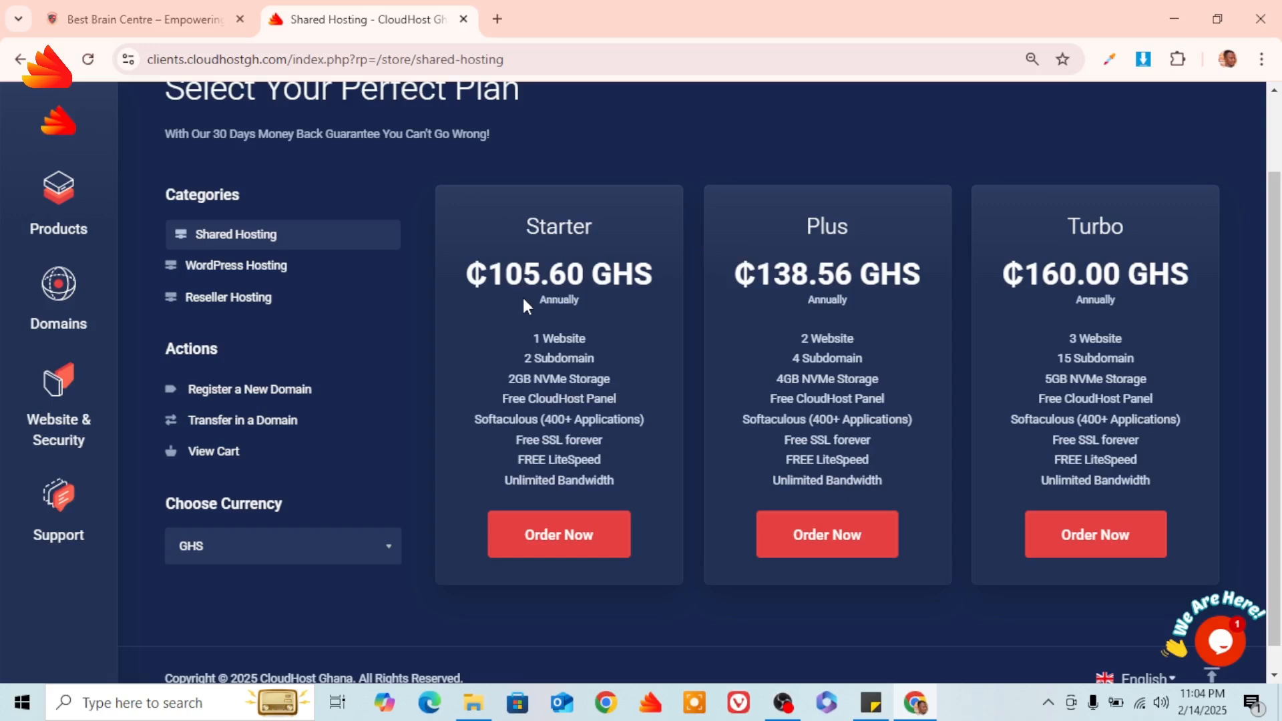
click(553, 534)
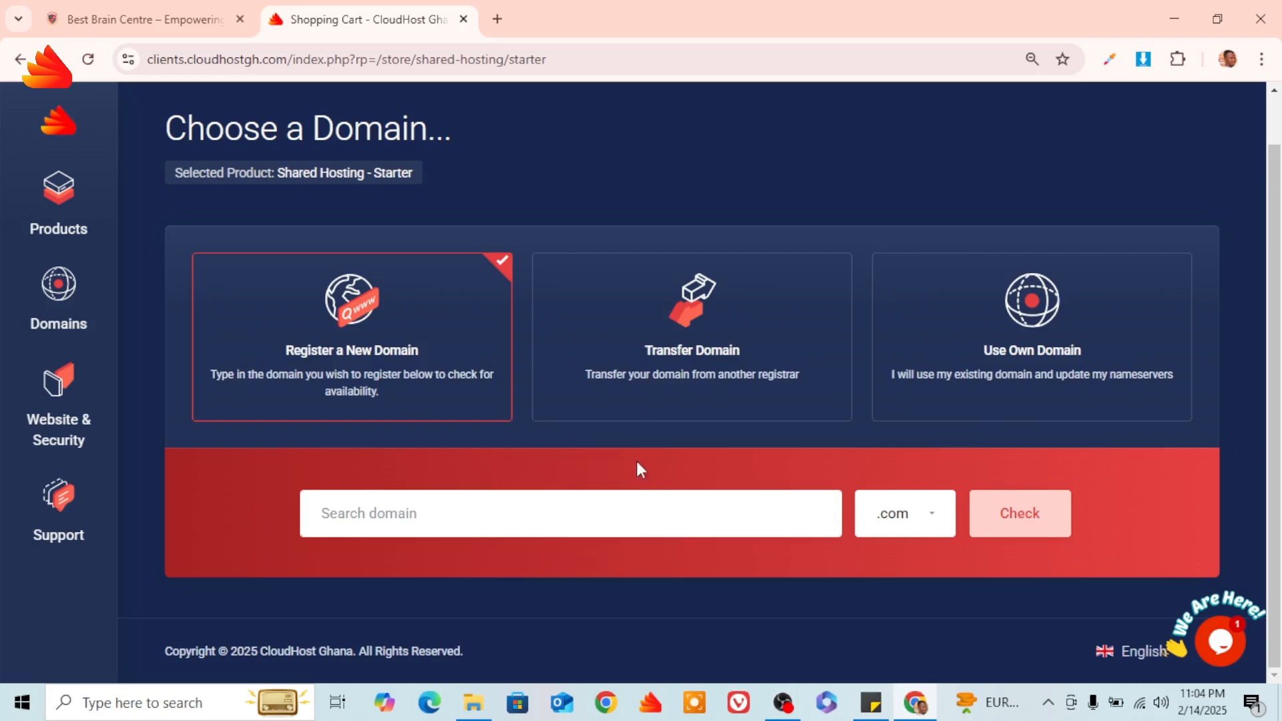
click(1039, 363)
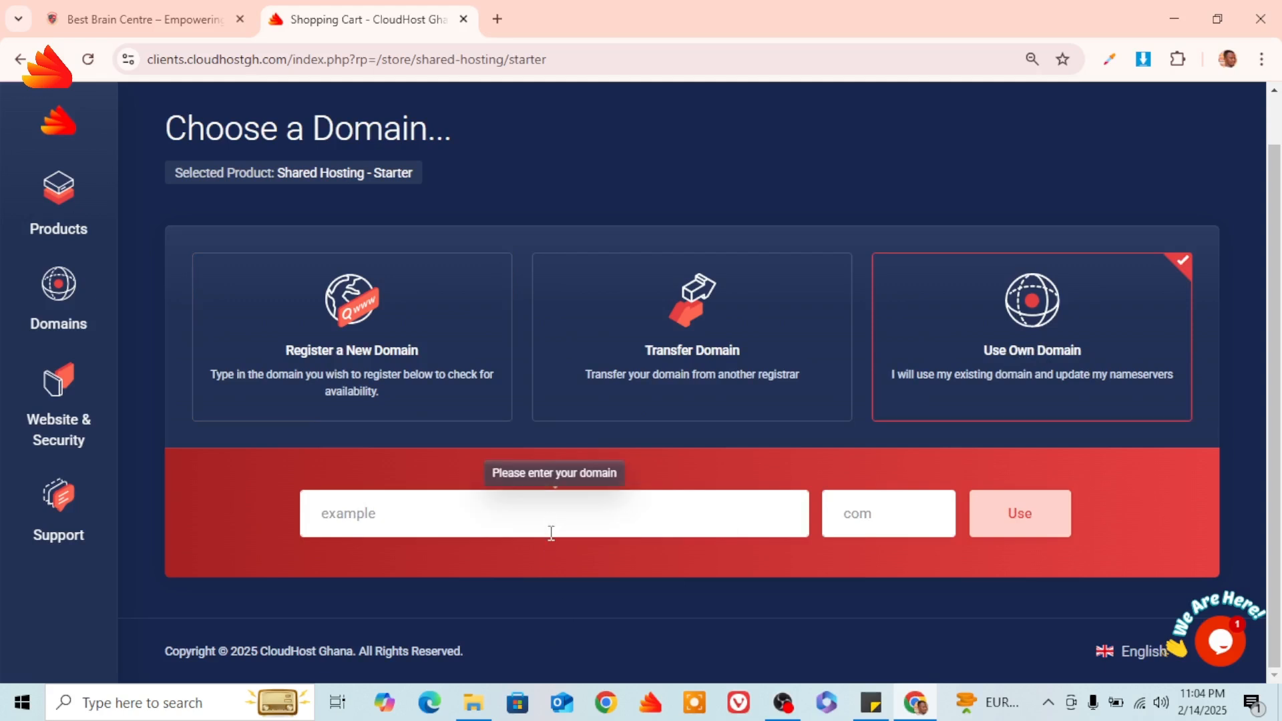
click(337, 372)
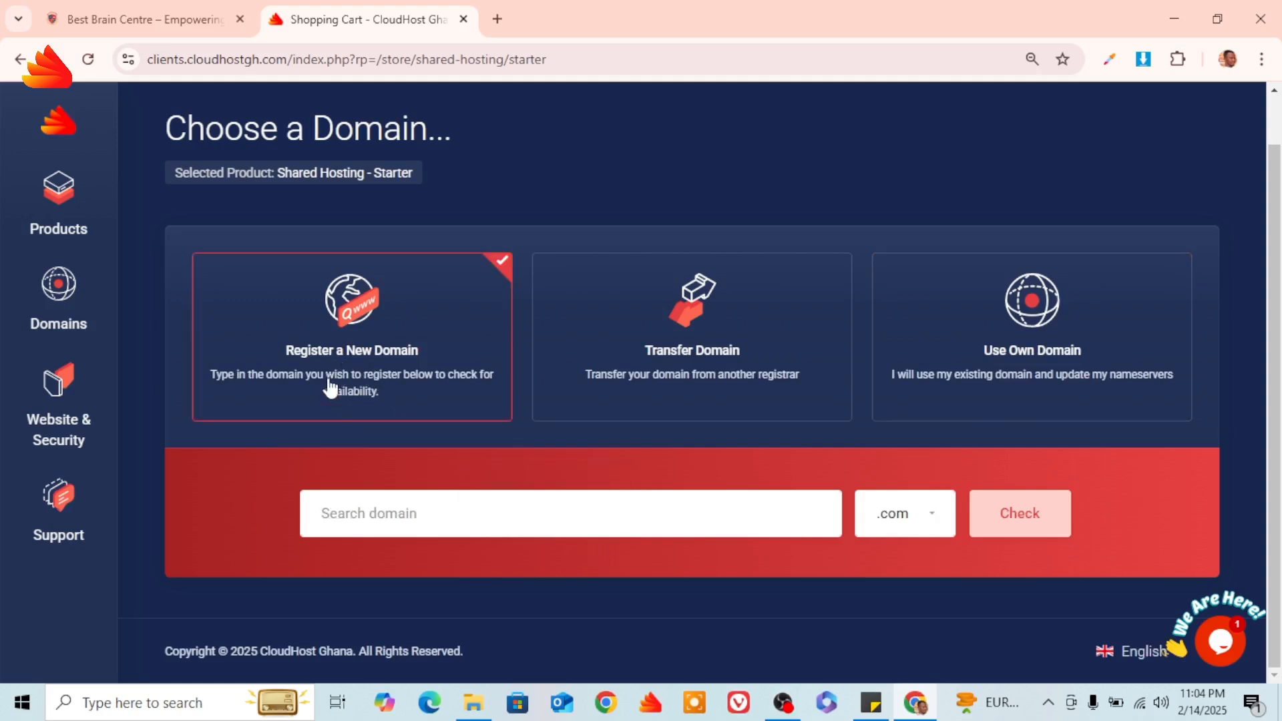
click(447, 528)
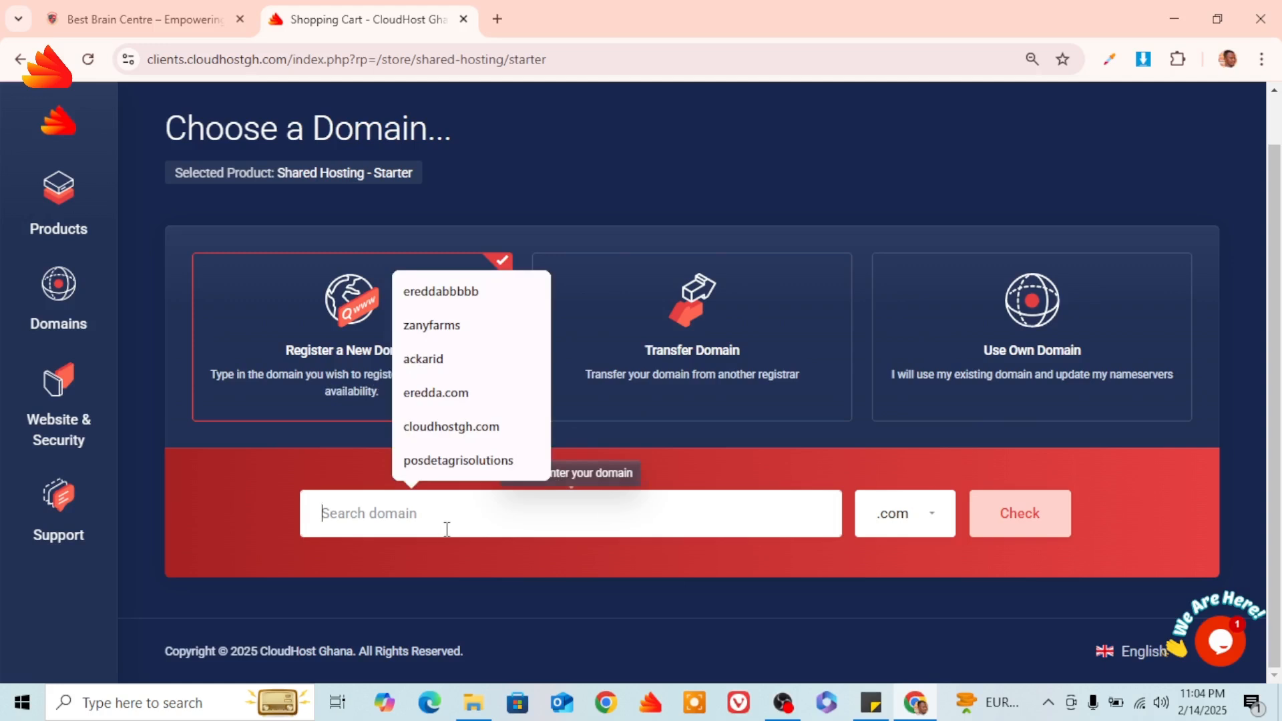
text(e)
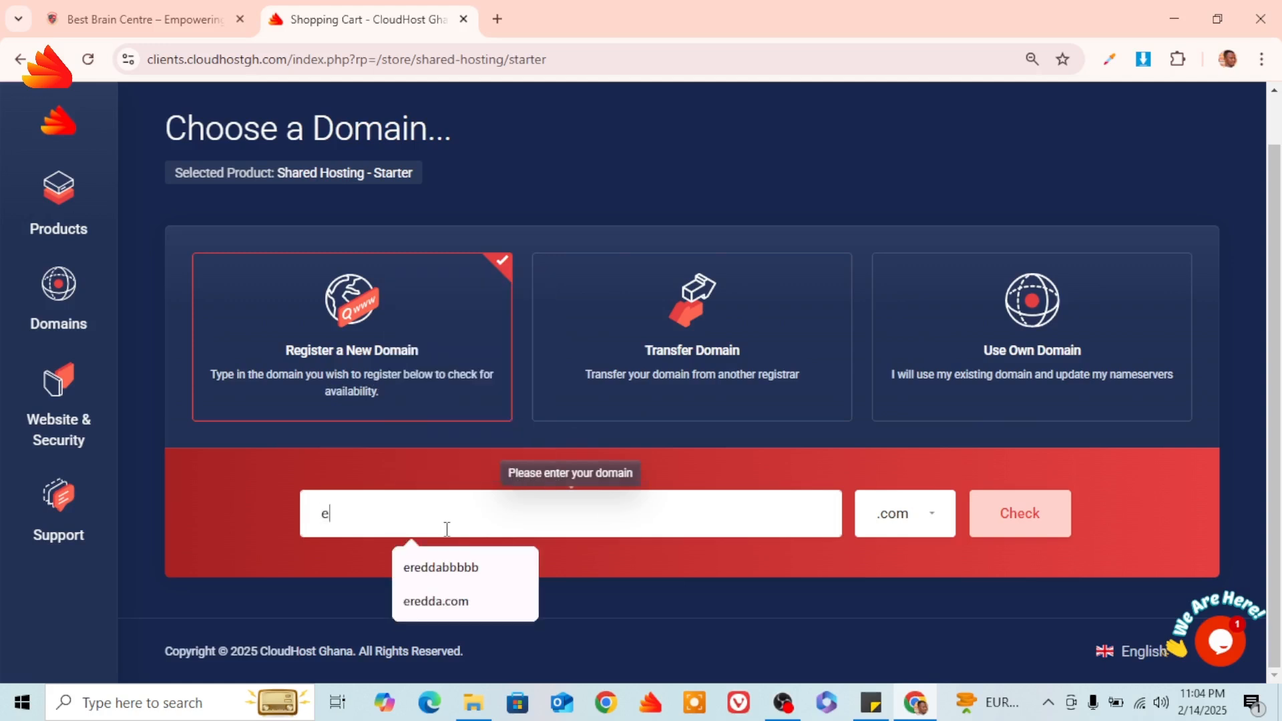
text(reddaho)
key(BackSpace)
key(BackSpace)
key(BackSpace)
key(BackSpace)
key(BackSpace)
key(BackSpace)
key(BackSpace)
key(BackSpace)
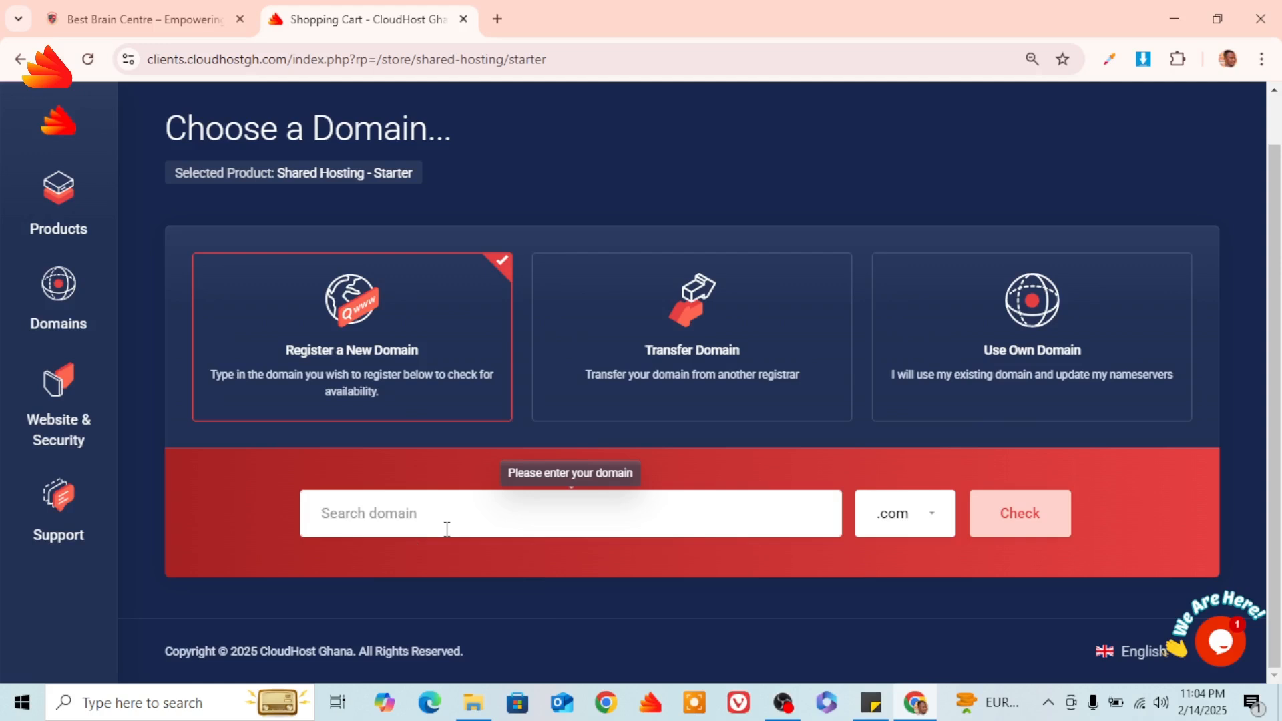
- Check the availability of ereddadigitals as a new domain with the .xyz extension
text(ere)
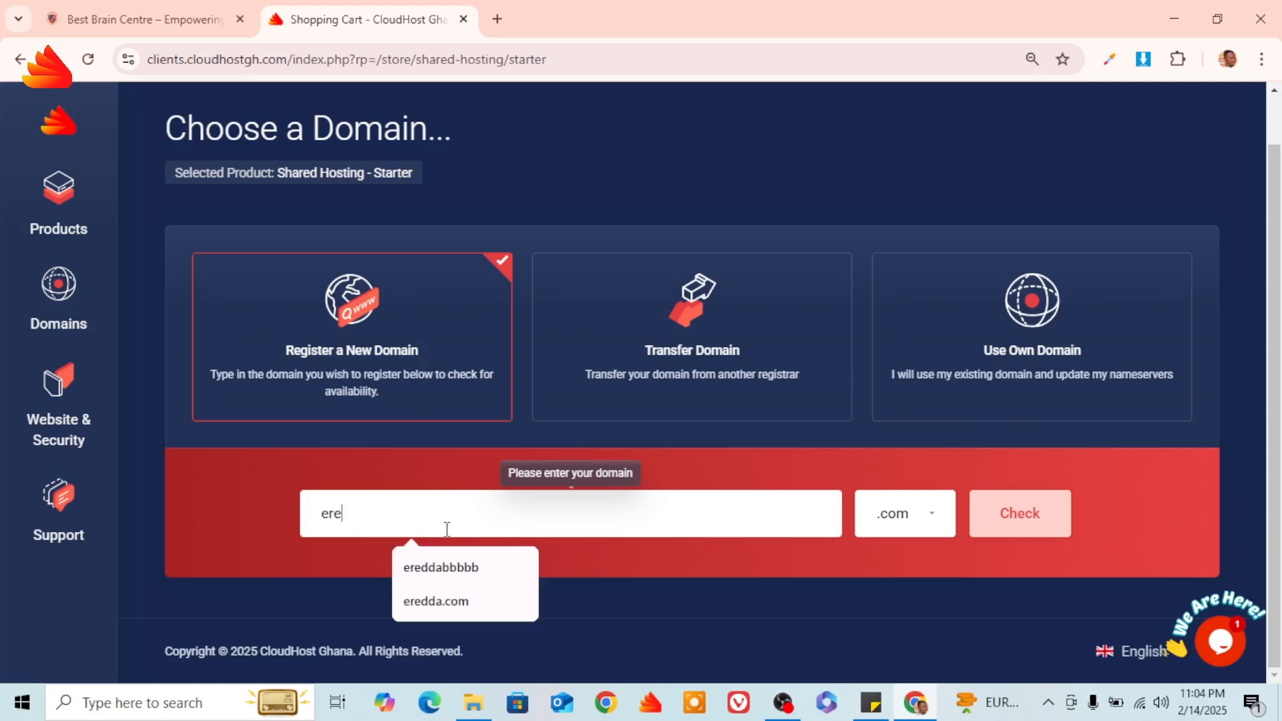
text(ddadigitals)
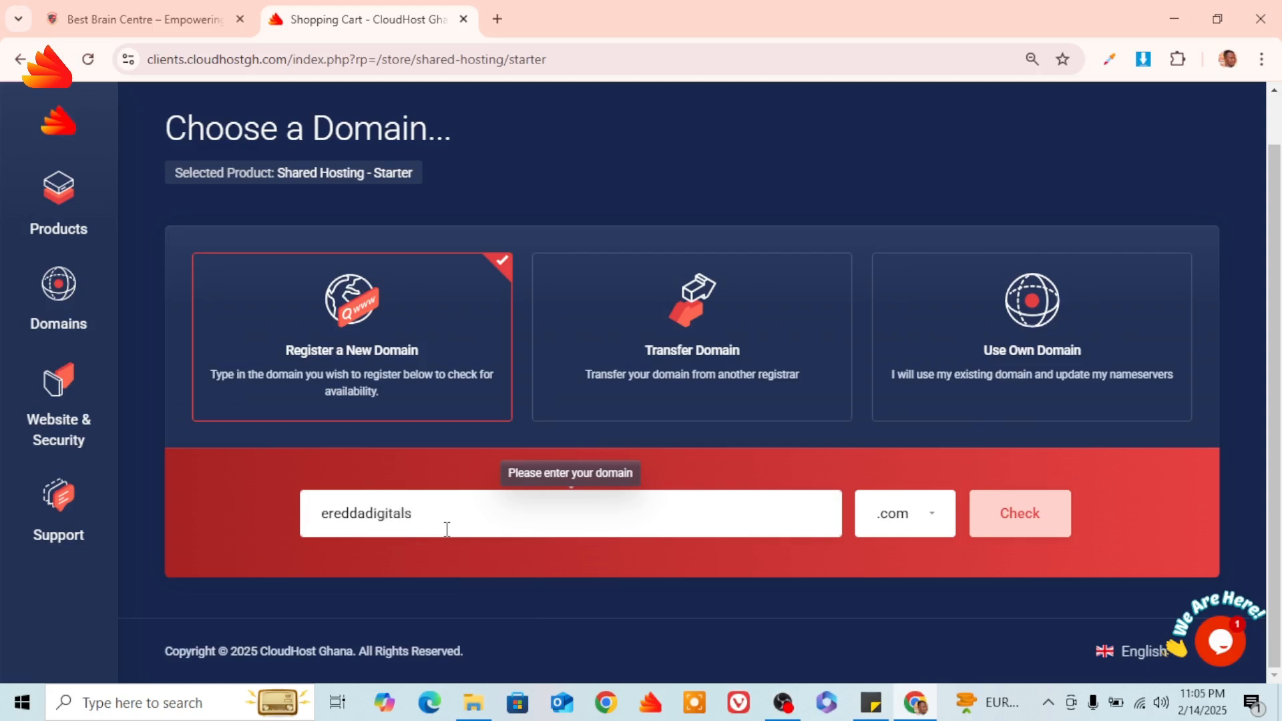
text(.xyz)
key(BackSpace)
key(BackSpace)
key(BackSpace)
key(BackSpace)
click(937, 528)
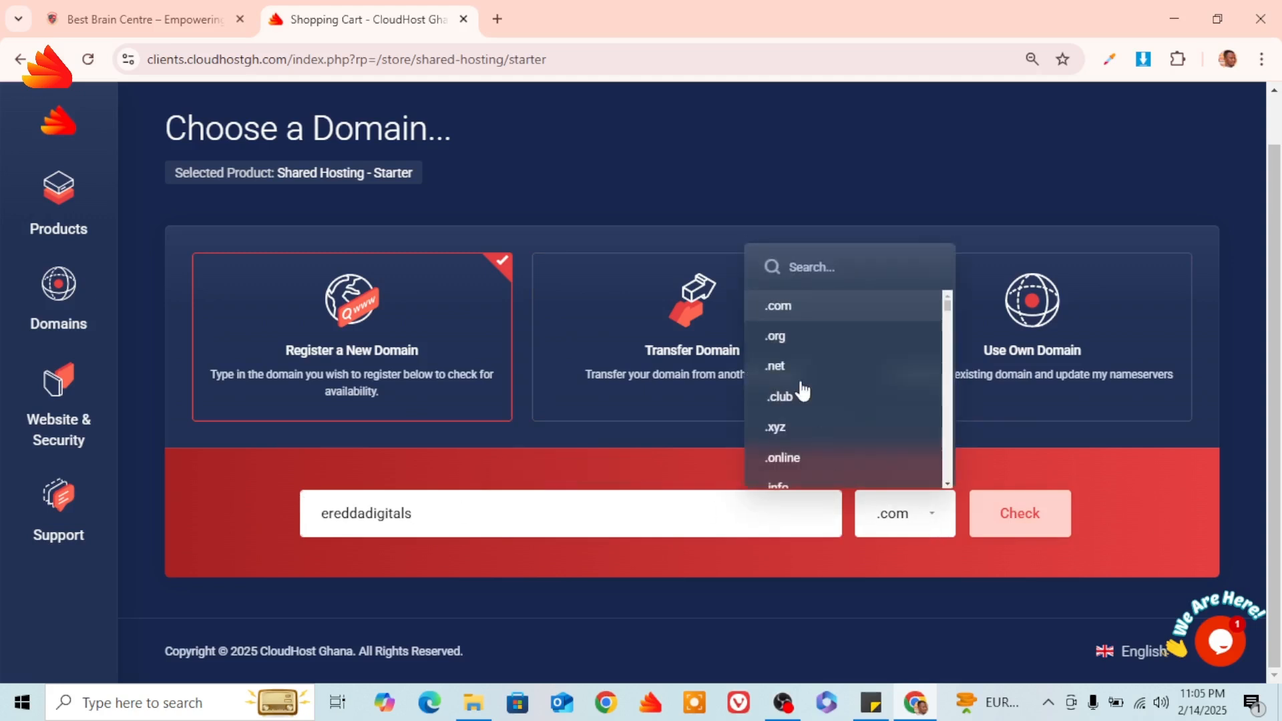
click(786, 427)
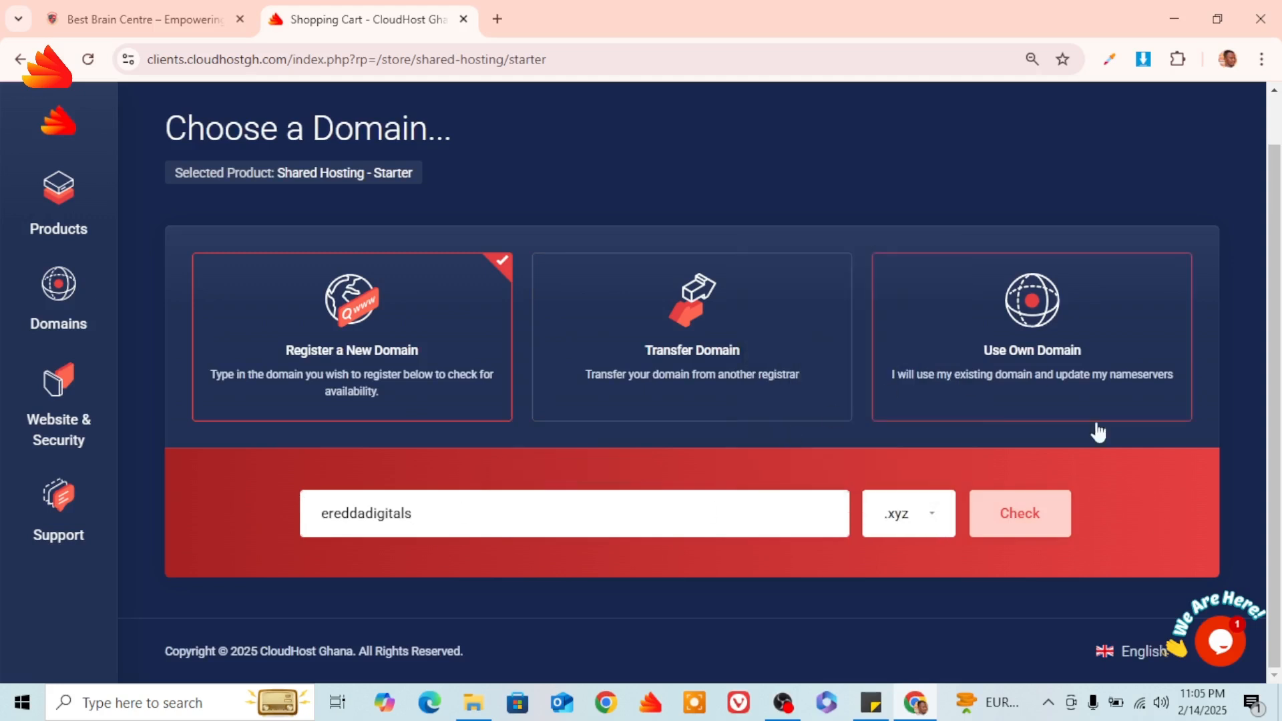
click(1008, 516)
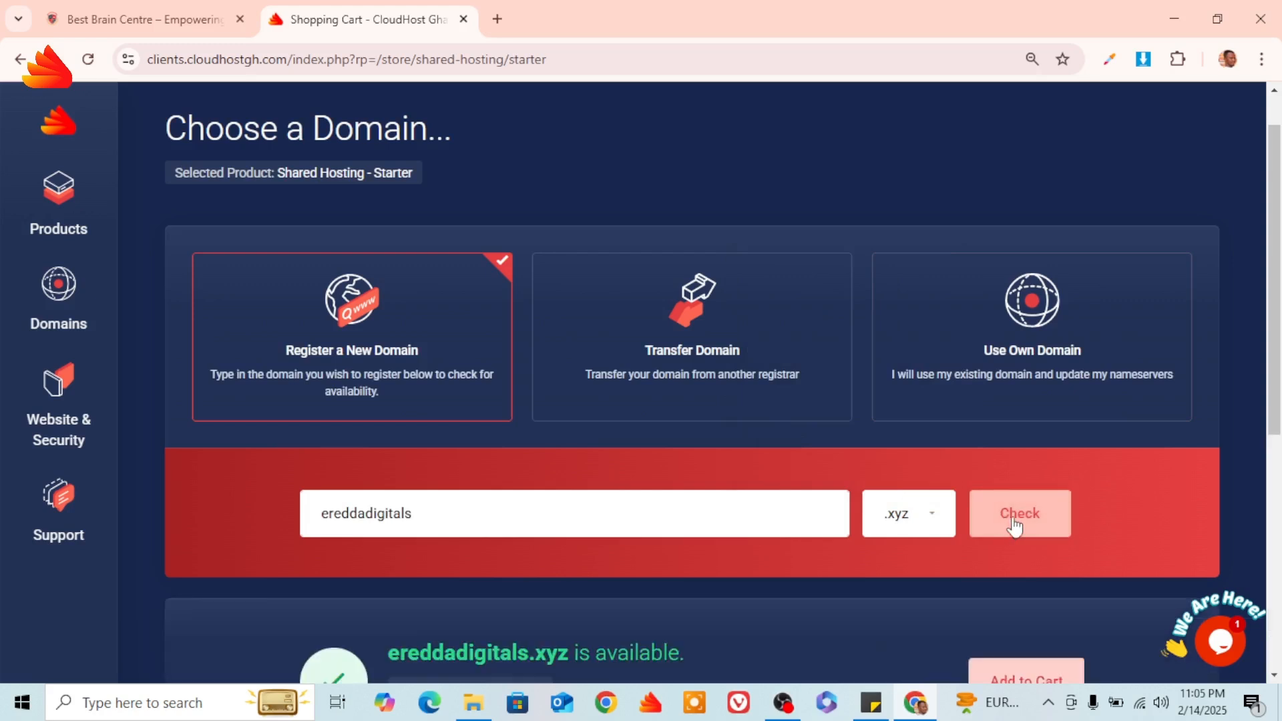
- Add the domain ereddadigitals.xyz to the cart and continue to the hosting configuration
scroll(1021, 510, down, 4)
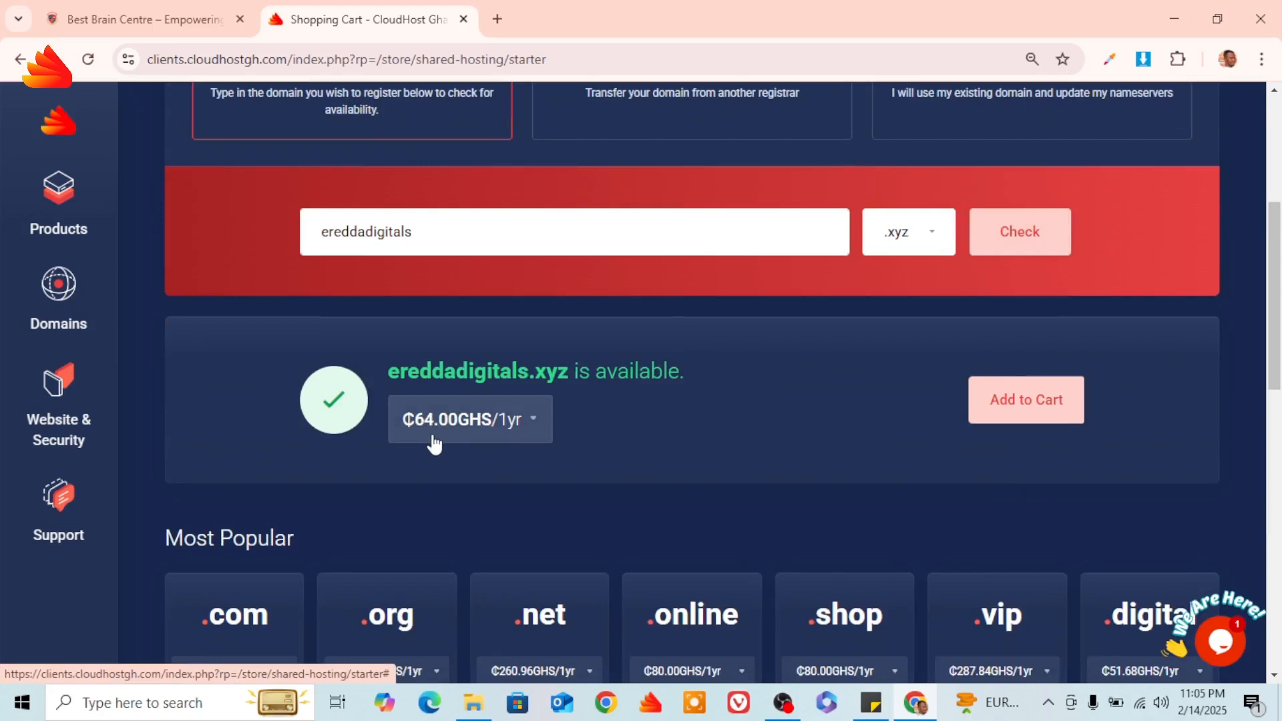
scroll(486, 443, down, 3)
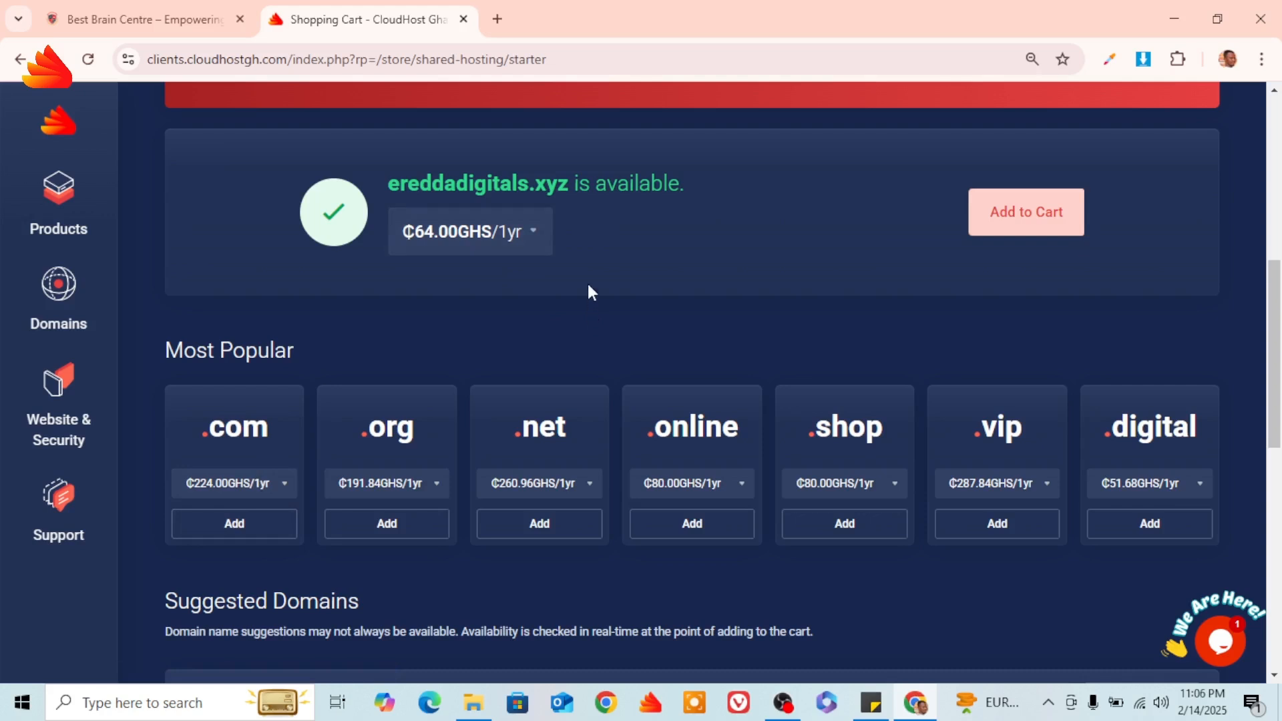
scroll(490, 313, up, 3)
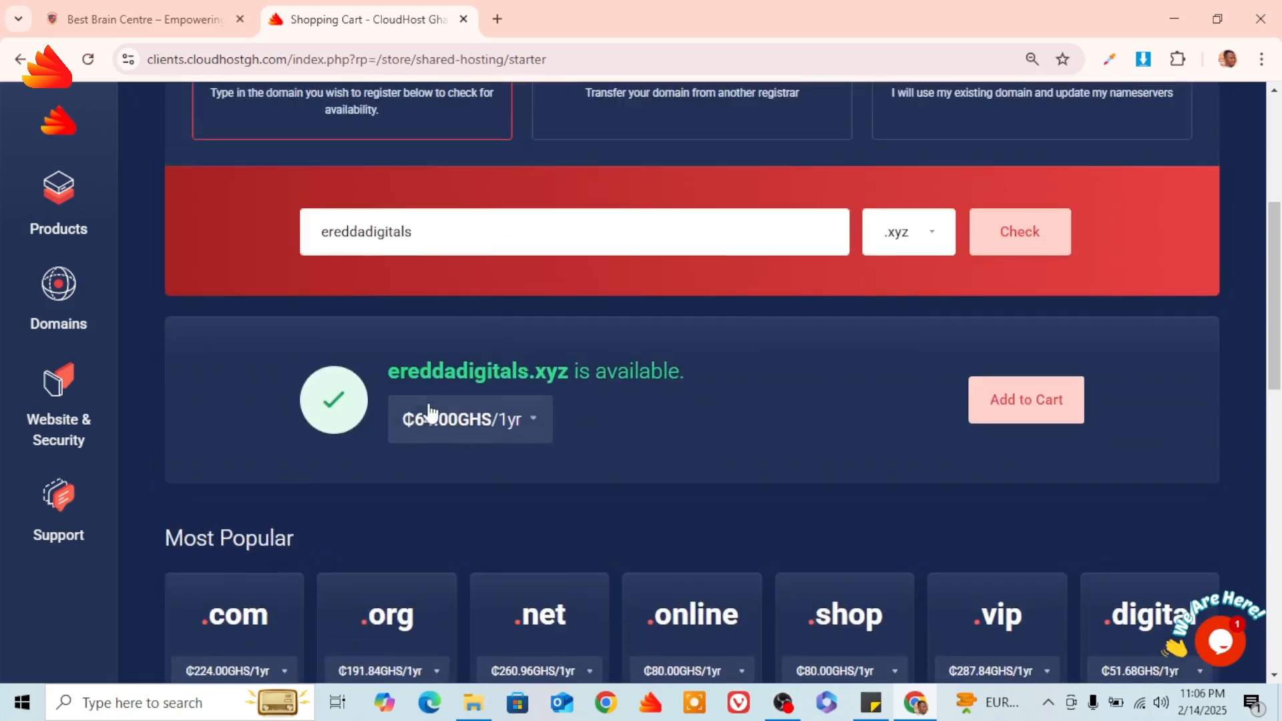
scroll(494, 324, up, 4)
scroll(484, 331, down, 4)
scroll(578, 342, down, 4)
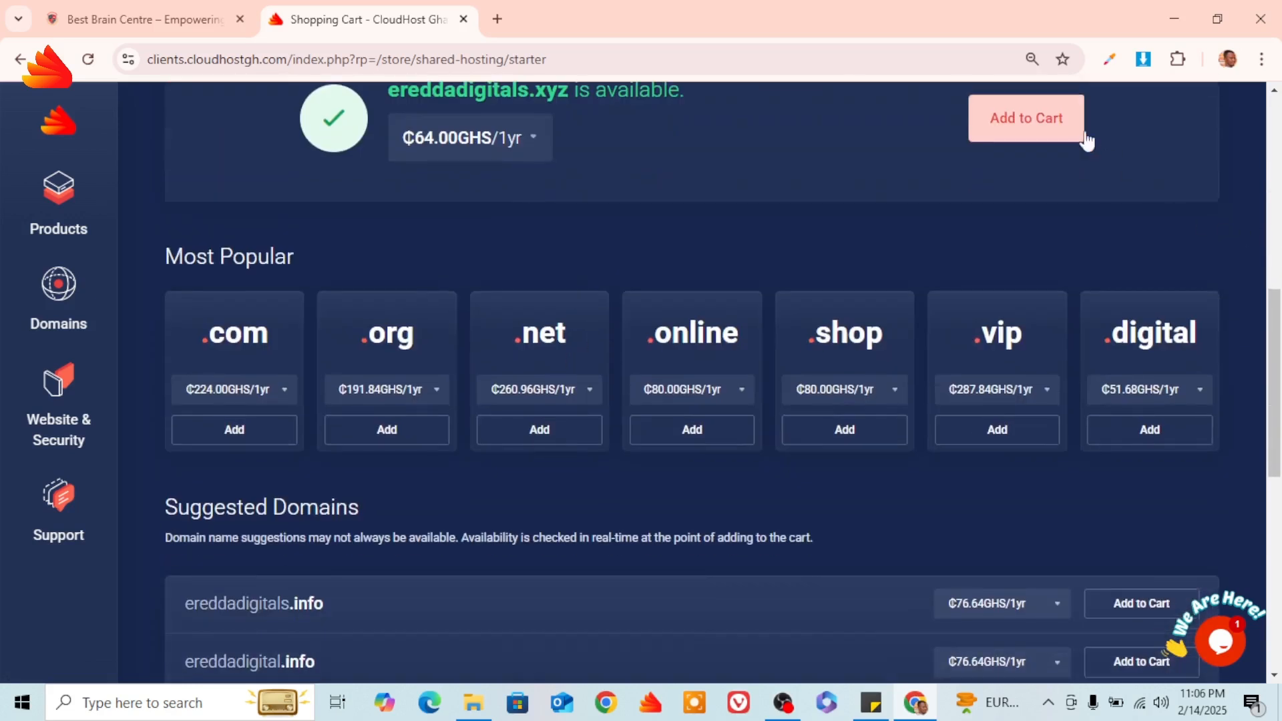
click(1031, 128)
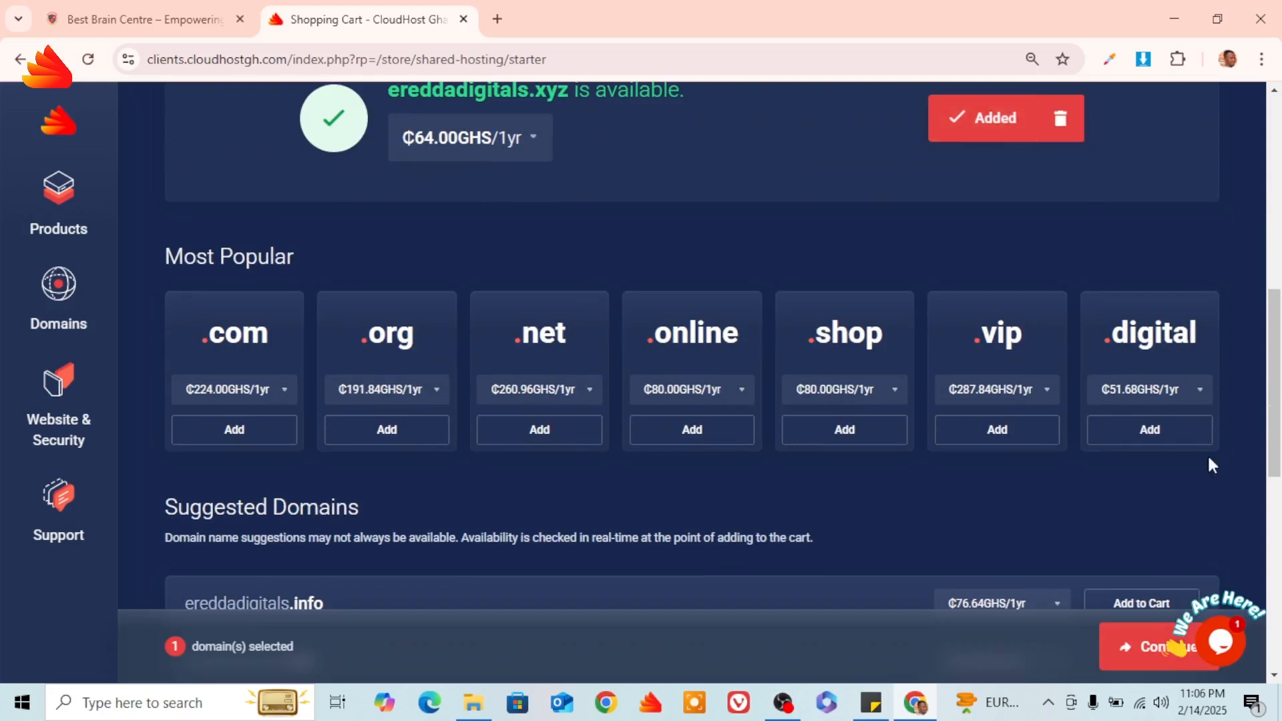
scroll(1072, 597, down, 4)
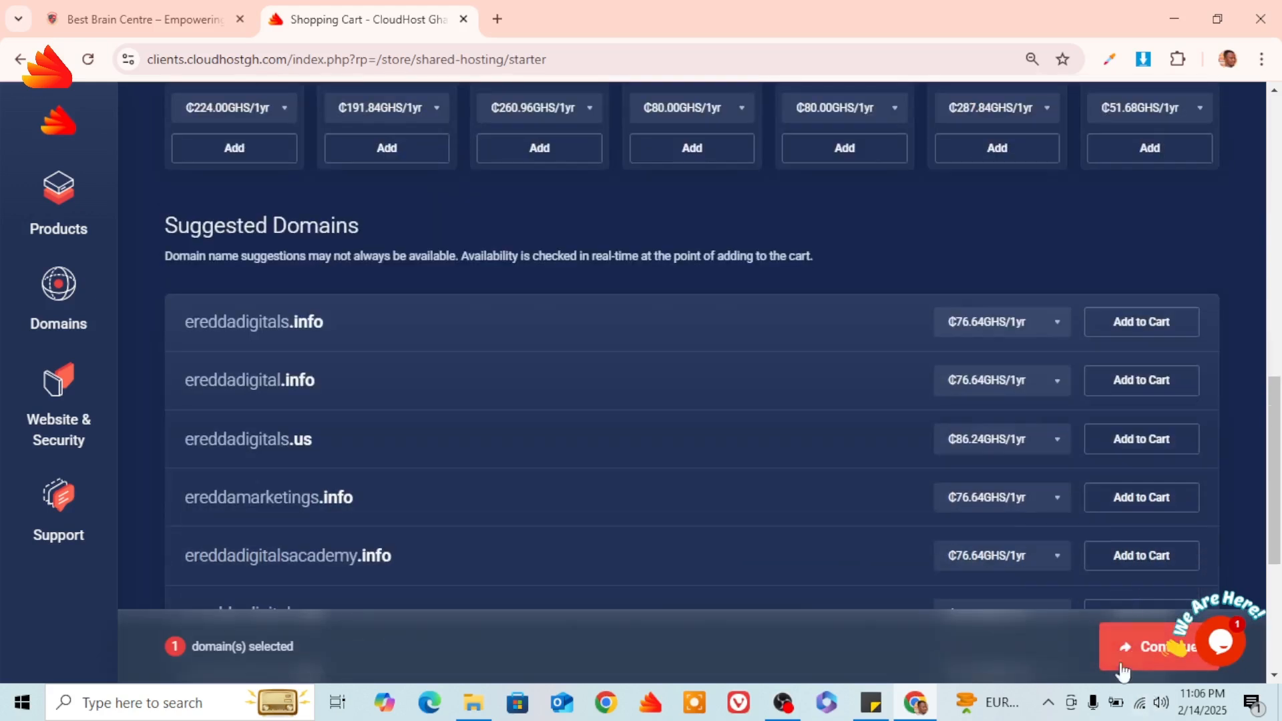
click(1119, 662)
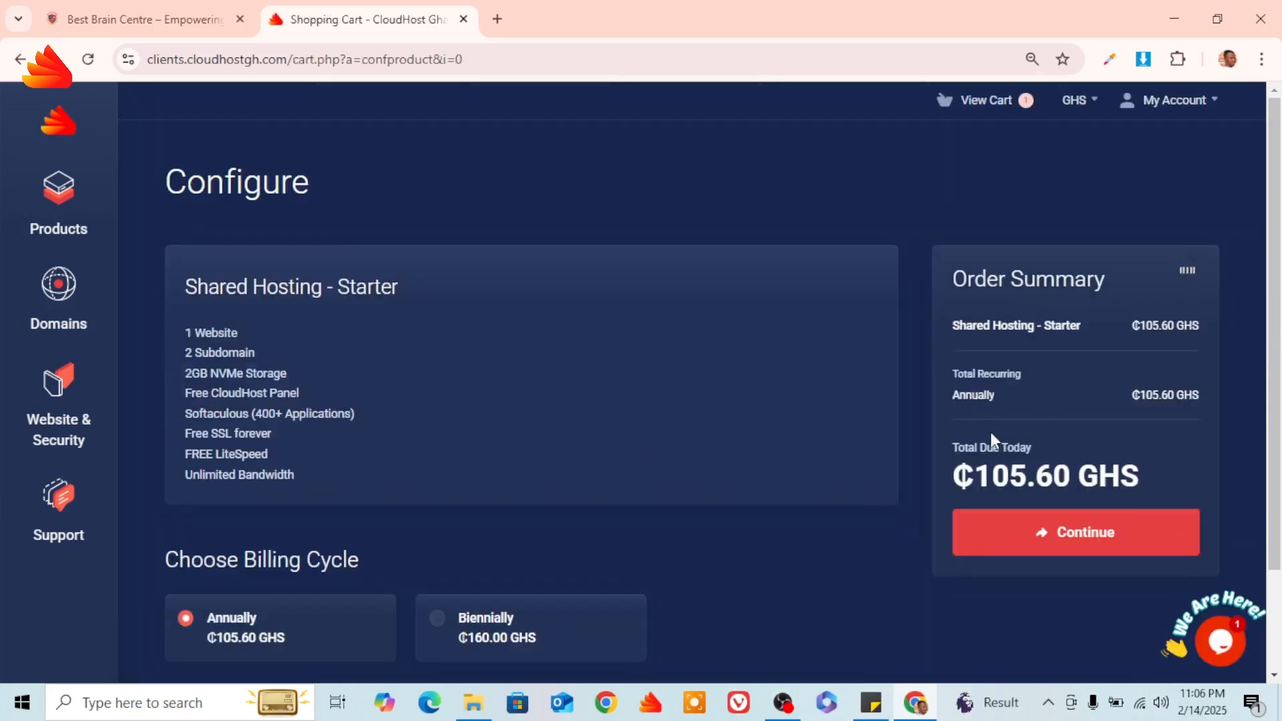
- Preview the biennial billing cycle, select annual billing for the Starter hosting plan and continue to the domain configuration
scroll(991, 434, down, 2)
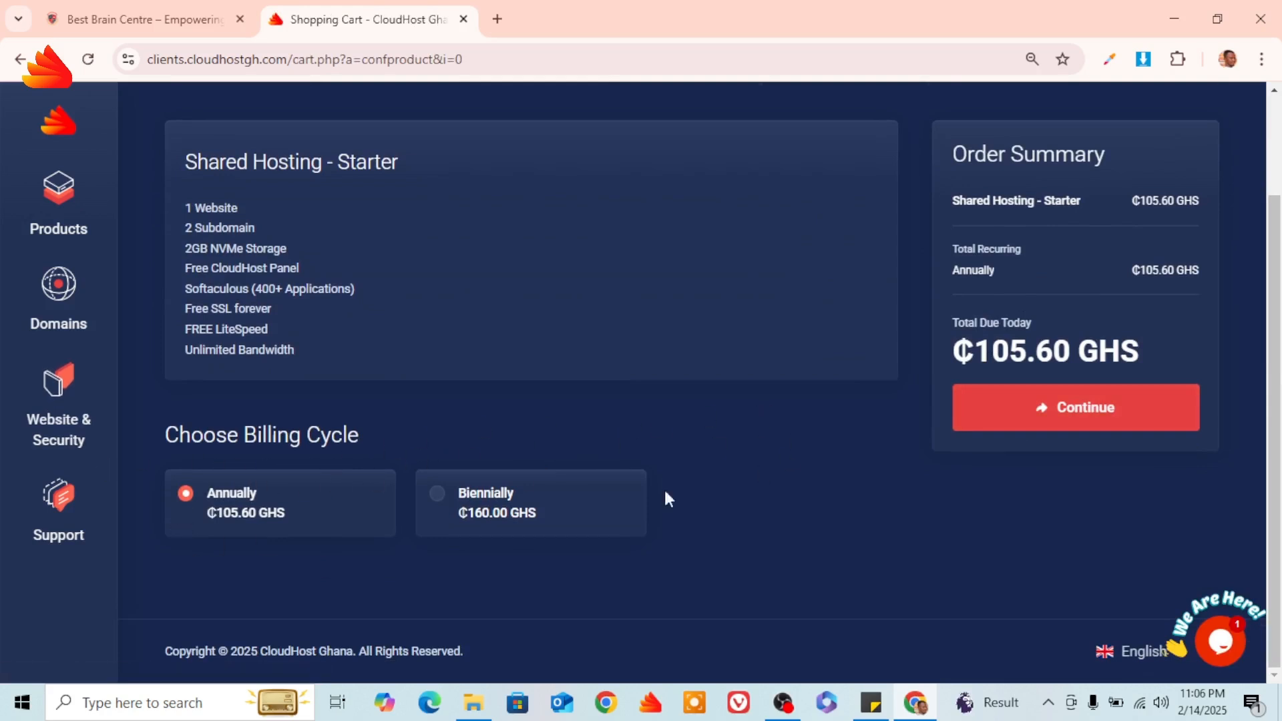
click(436, 502)
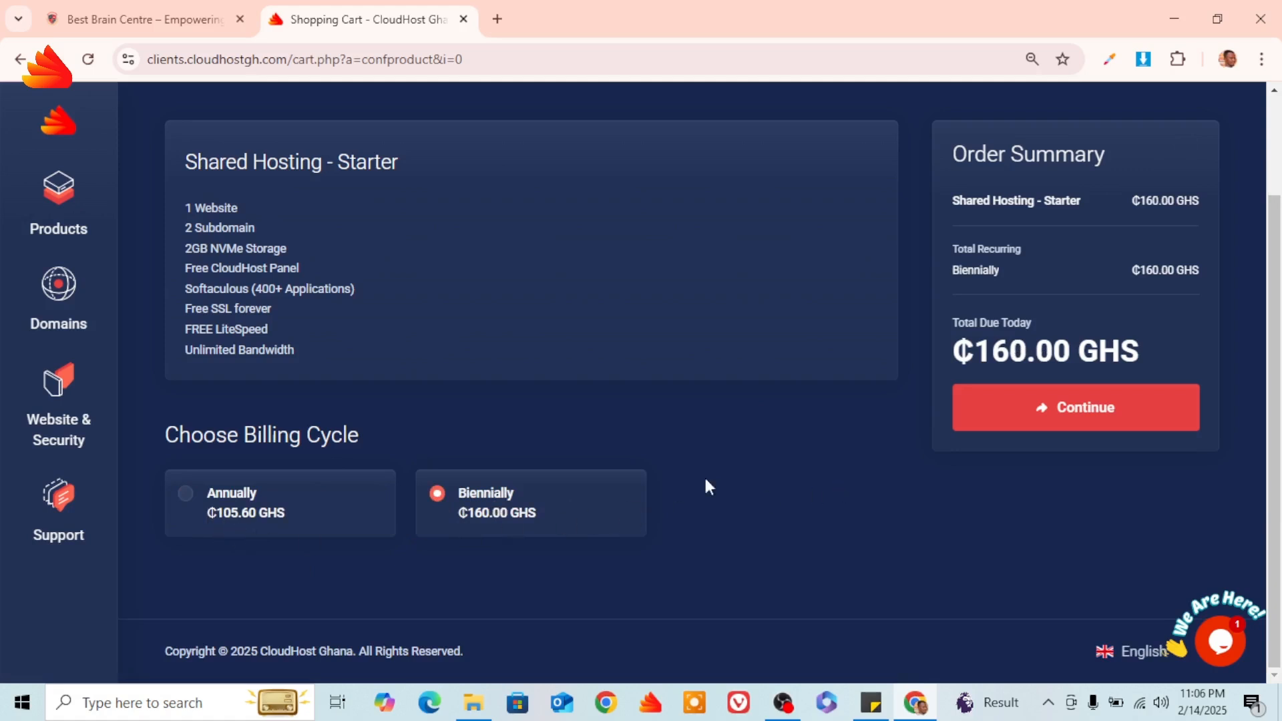
click(190, 496)
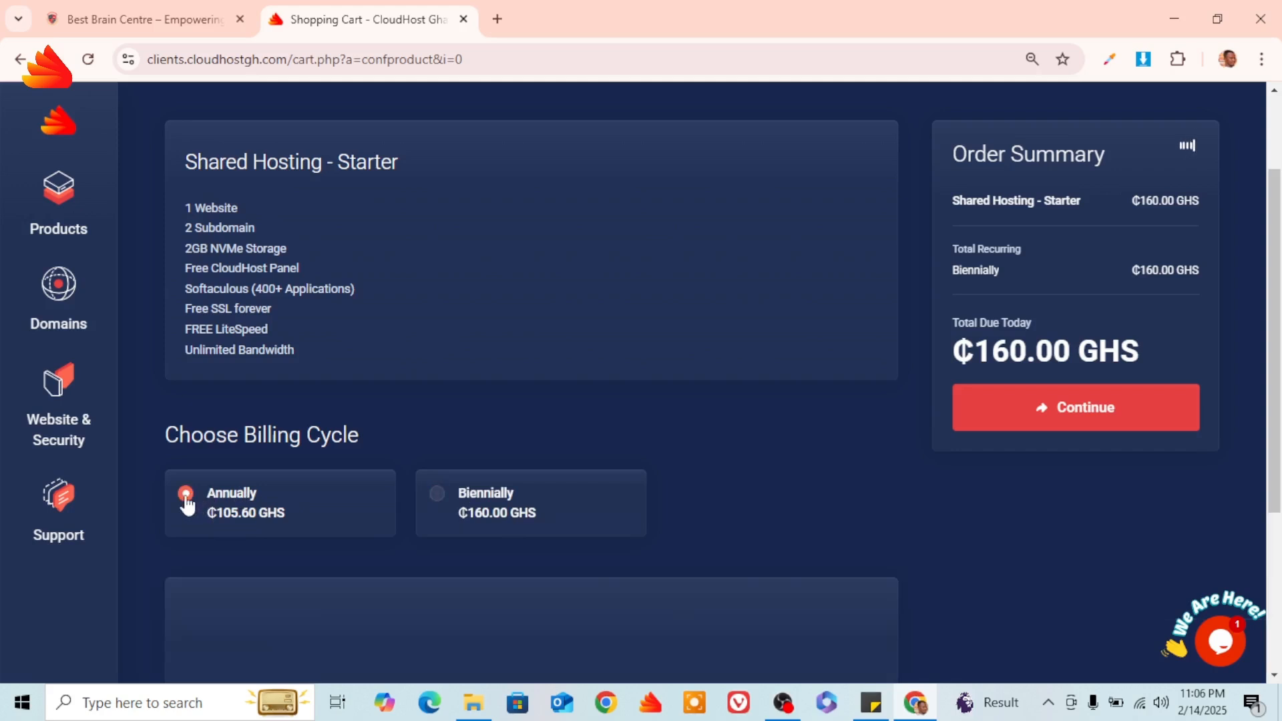
click(1075, 413)
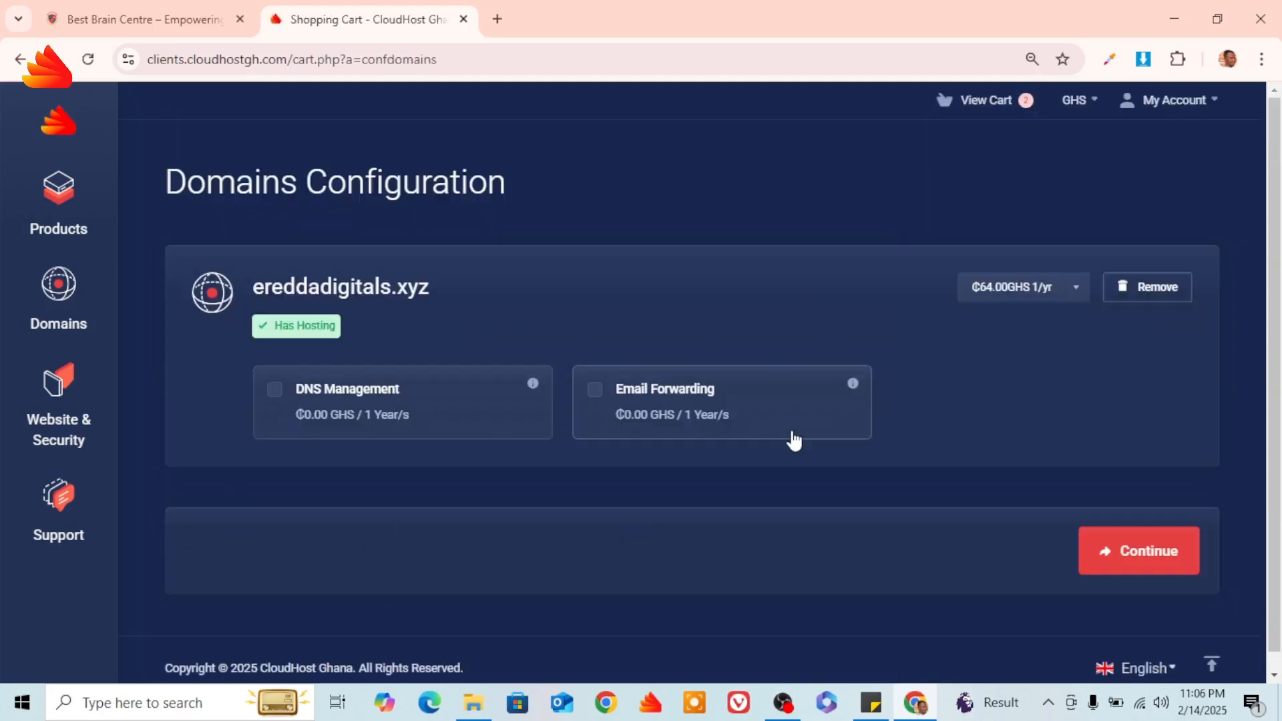
- Enable DNS Management and Email Forwarding for ereddadigitals.xyz and continue to the order review
scroll(793, 440, down, 1)
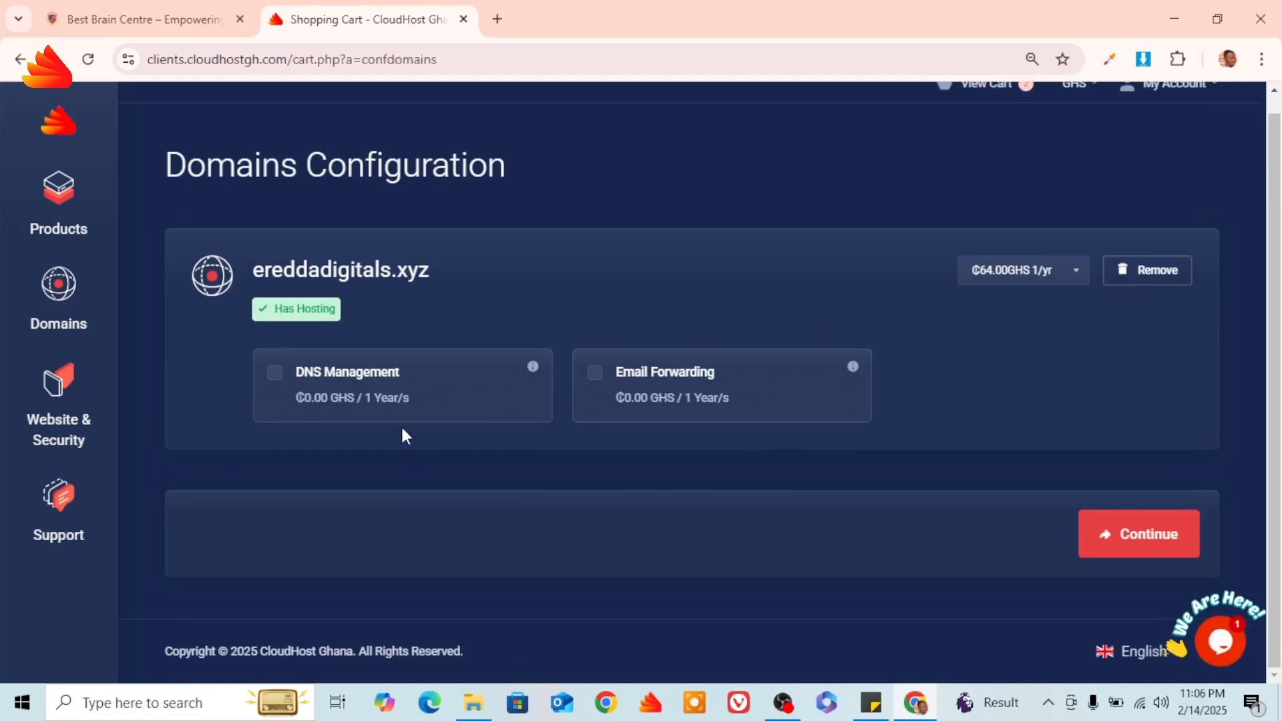
click(279, 372)
click(604, 374)
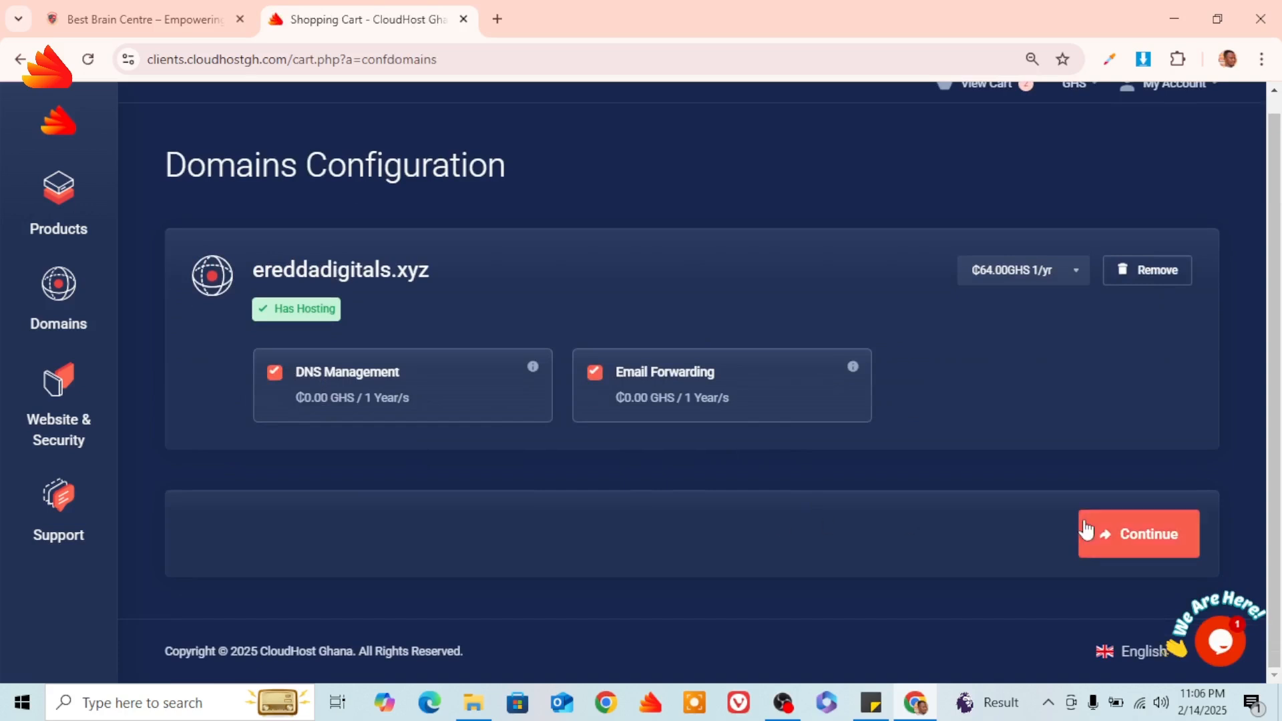
click(1147, 543)
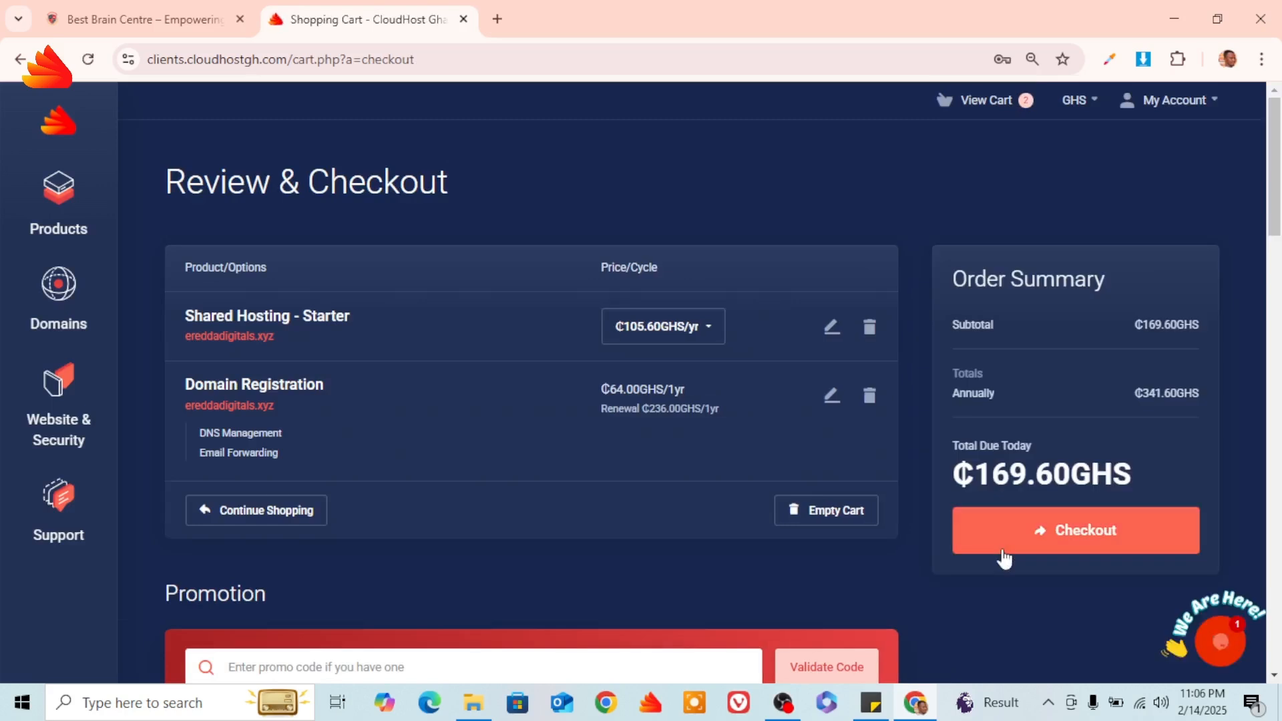
- Review the order summary and log in to the existing client account with the saved credentials, completing the robot check
scroll(1001, 548, down, 1)
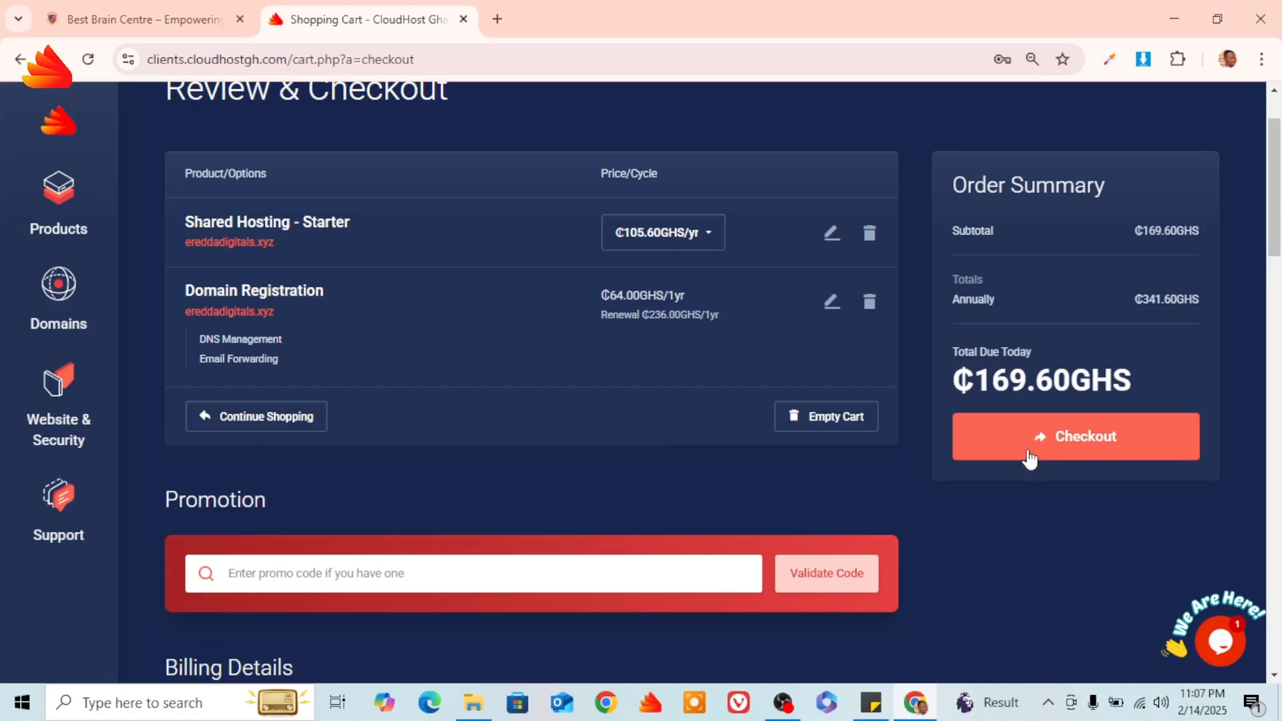
scroll(1089, 458, up, 2)
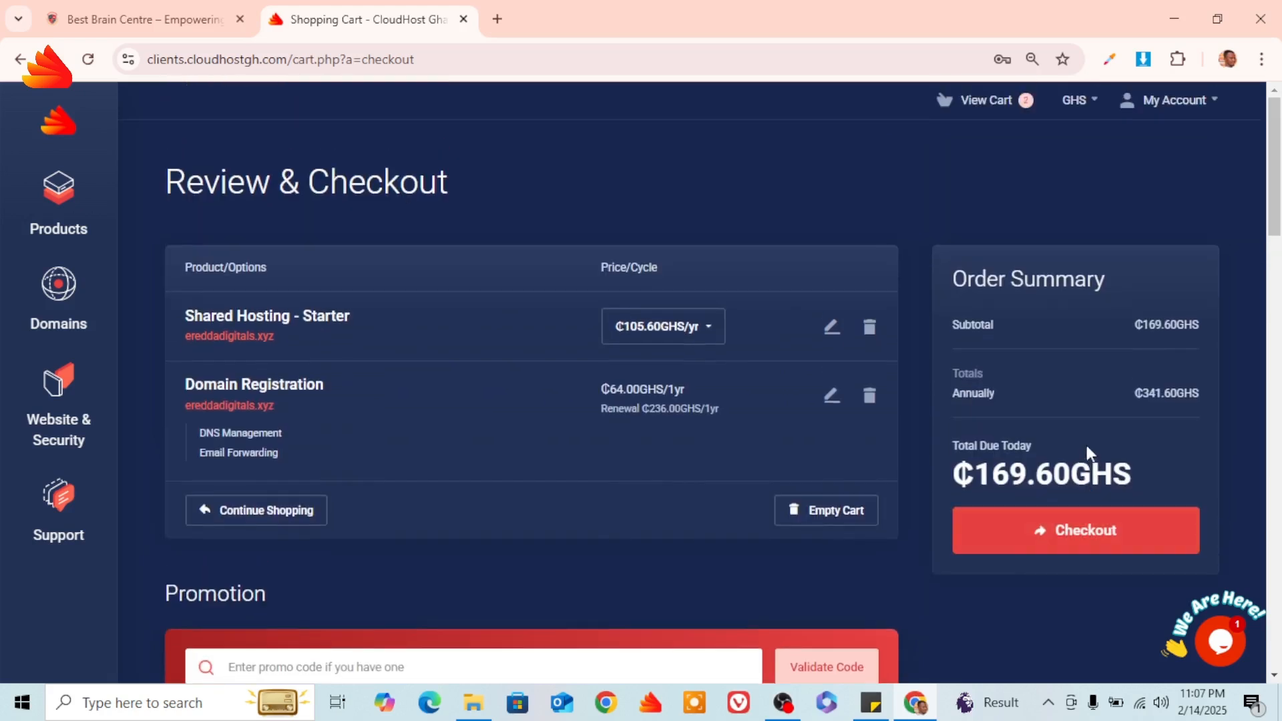
click(1213, 100)
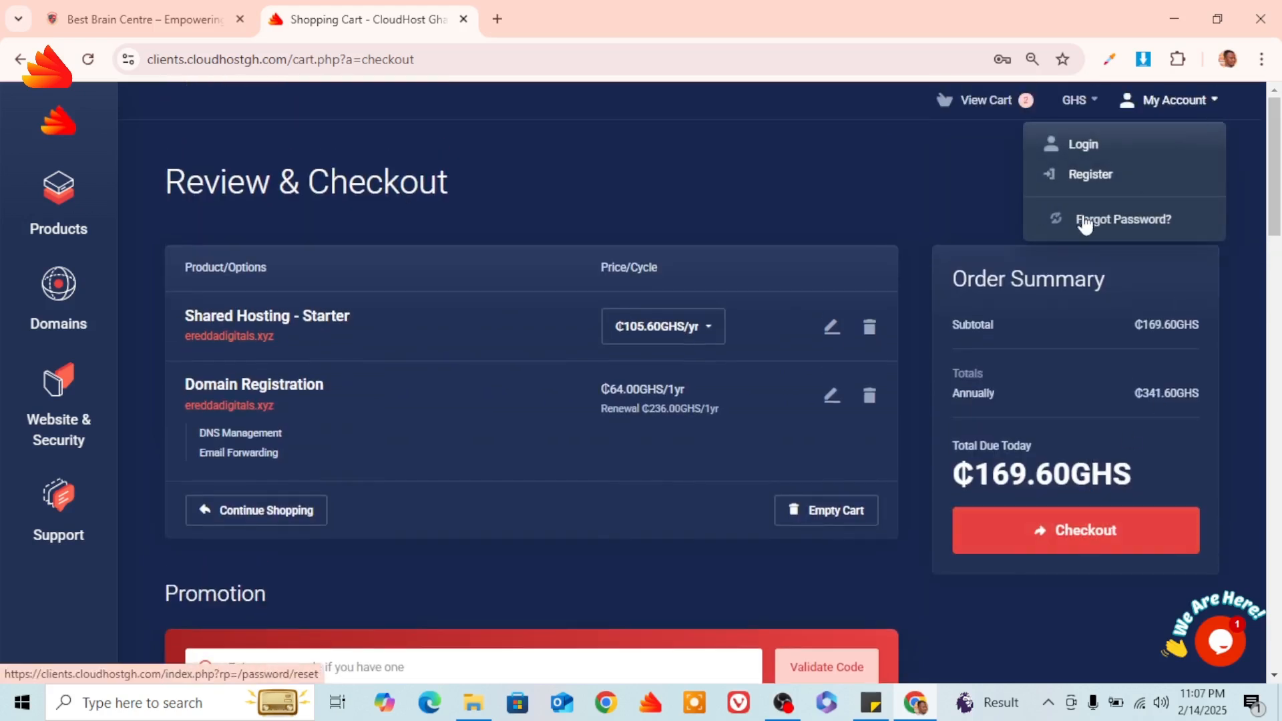
click(1095, 153)
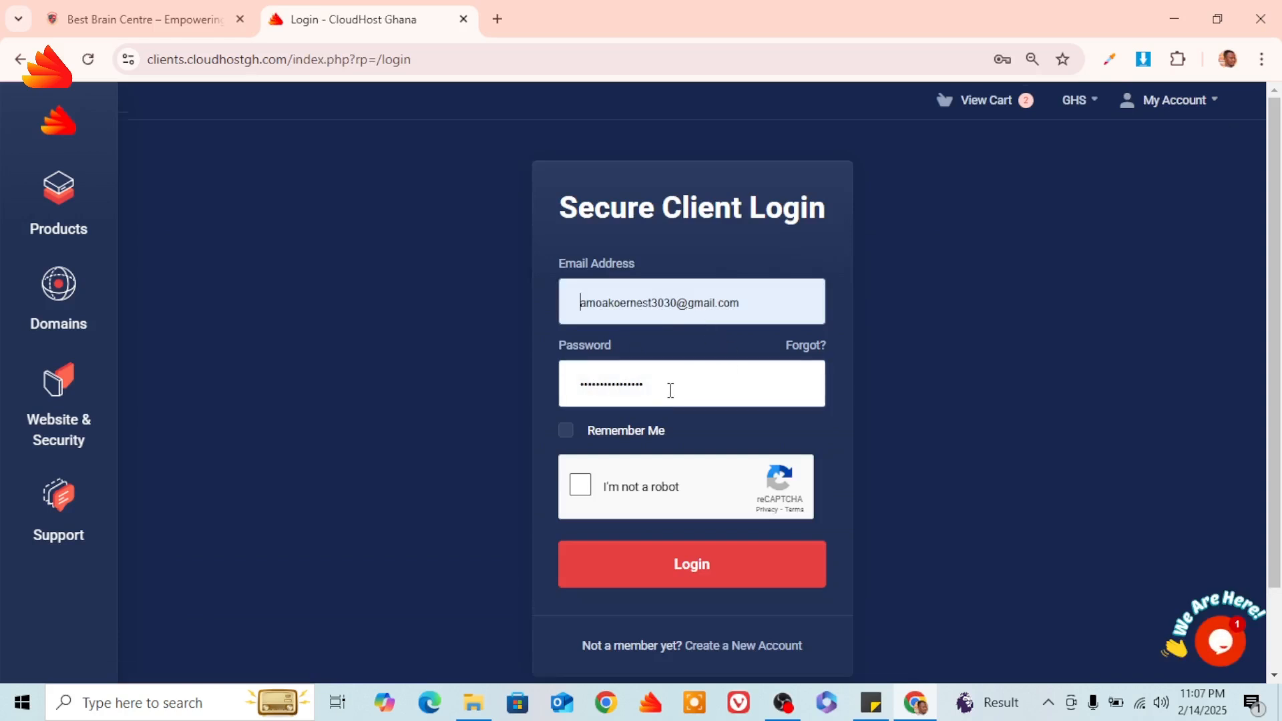
scroll(670, 389, down, 2)
click(581, 390)
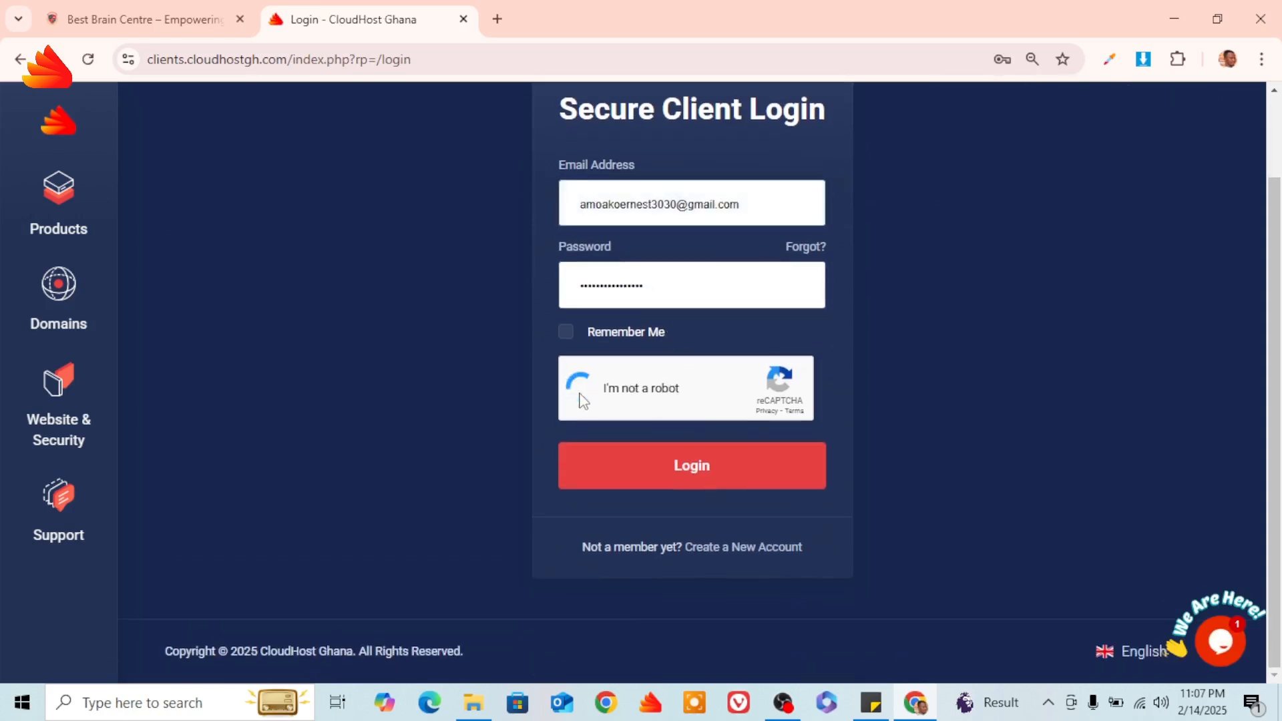
click(680, 474)
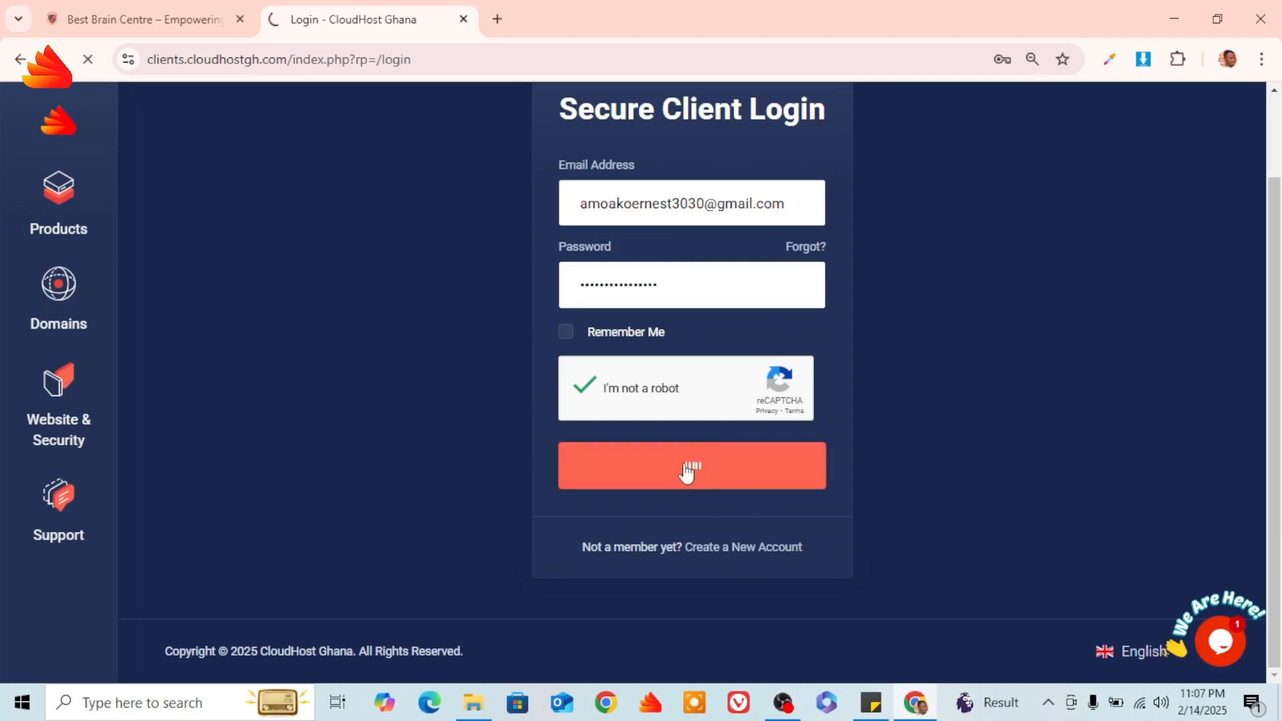
- Open the WordPress Hosting - Turbo WP service for cloudhostgh.online from the services list and log in to its control panel
scroll(878, 444, down, 5)
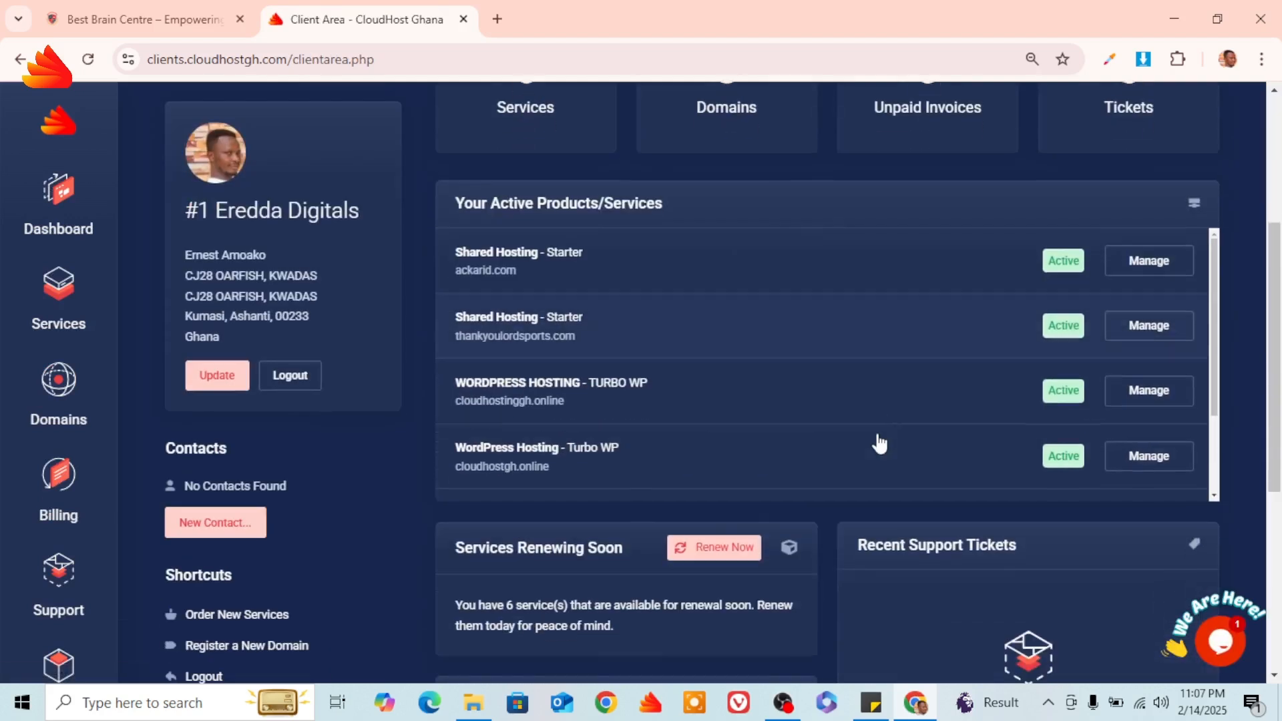
scroll(877, 441, up, 4)
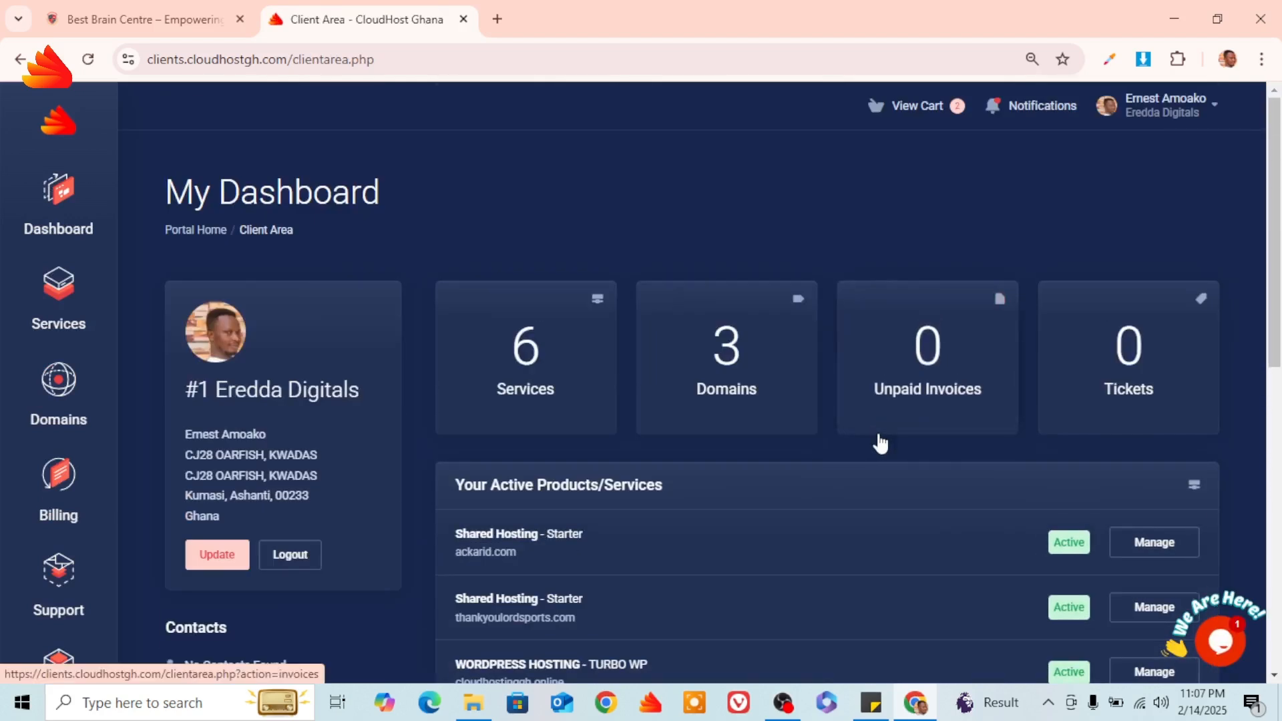
scroll(878, 442, down, 3)
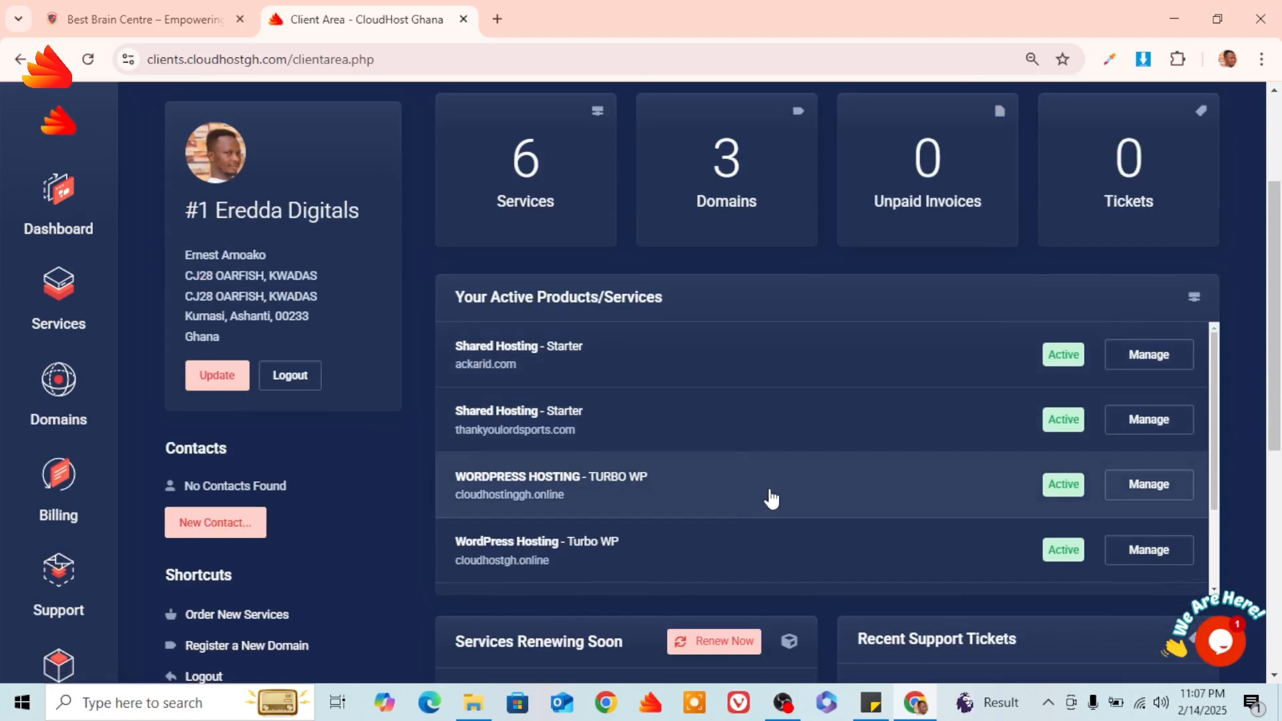
click(542, 193)
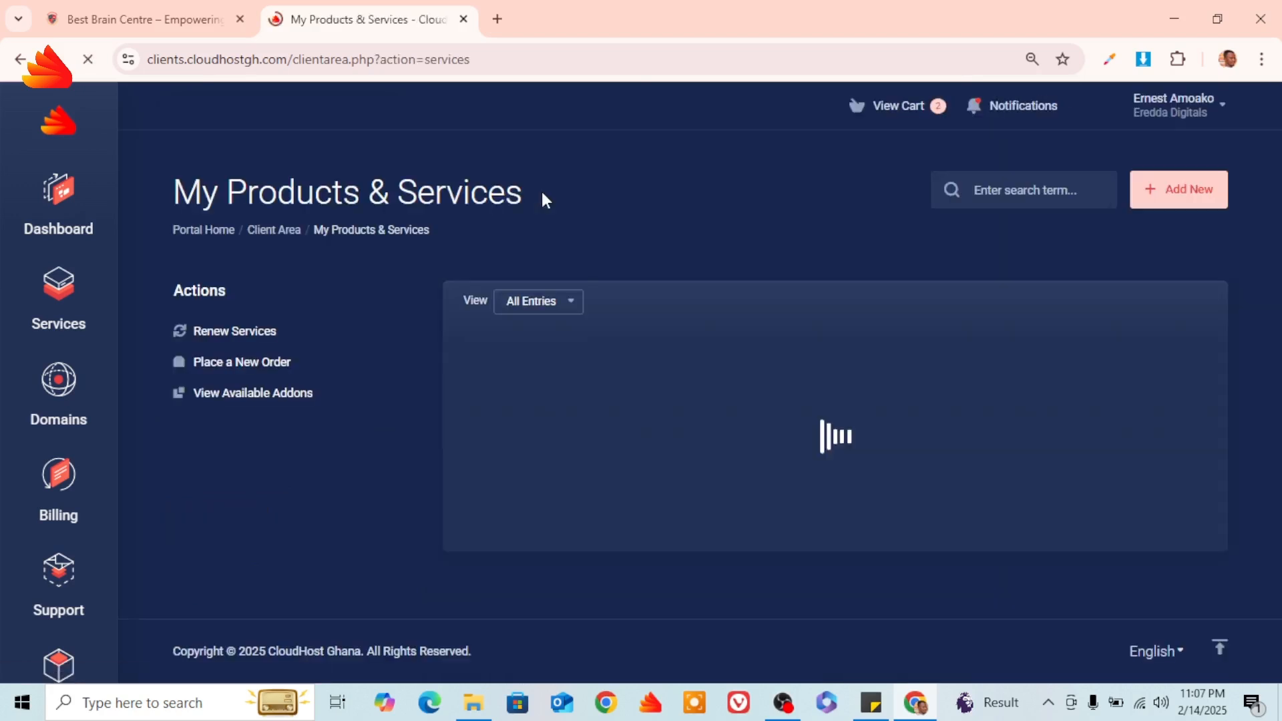
scroll(712, 279, down, 3)
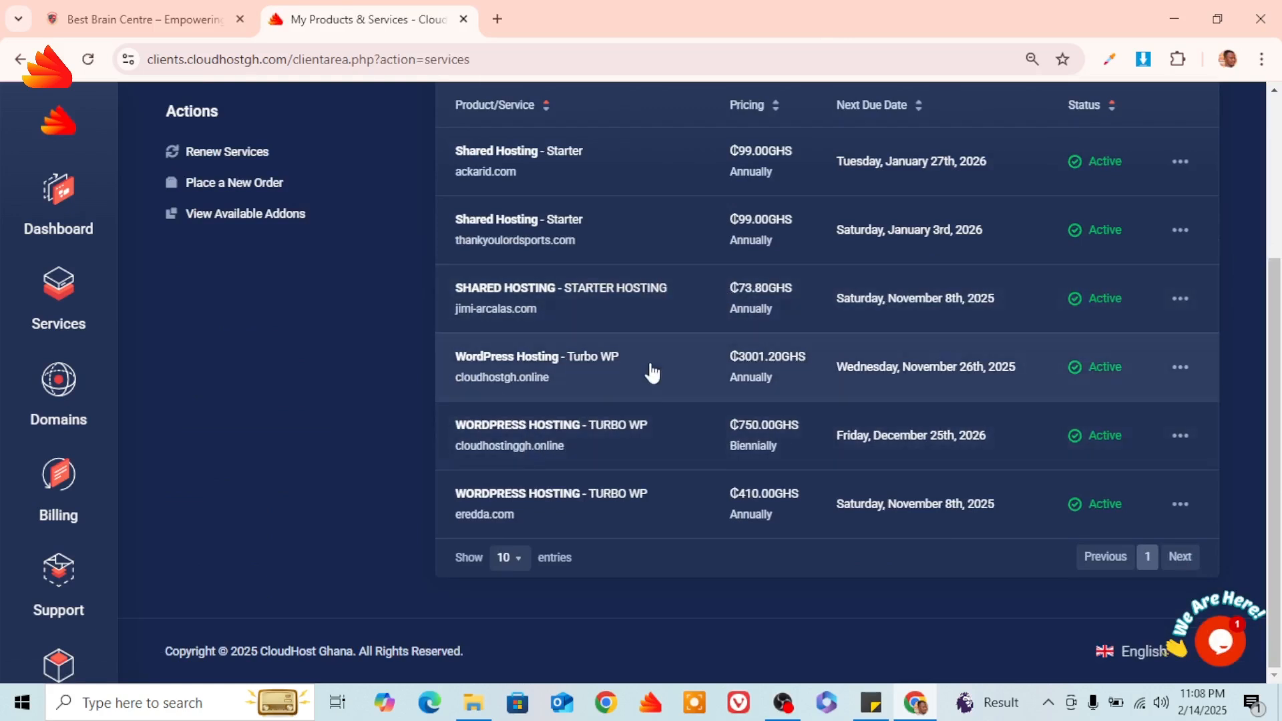
click(664, 374)
scroll(673, 362, down, 3)
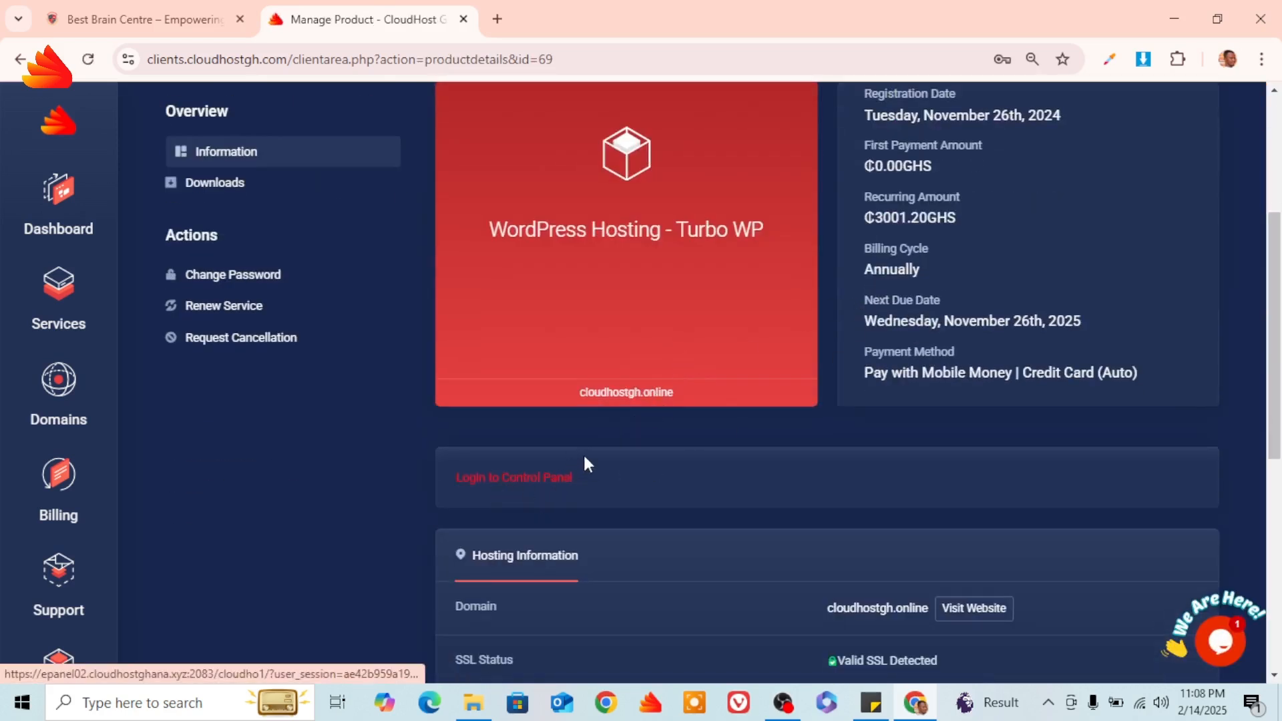
click(543, 486)
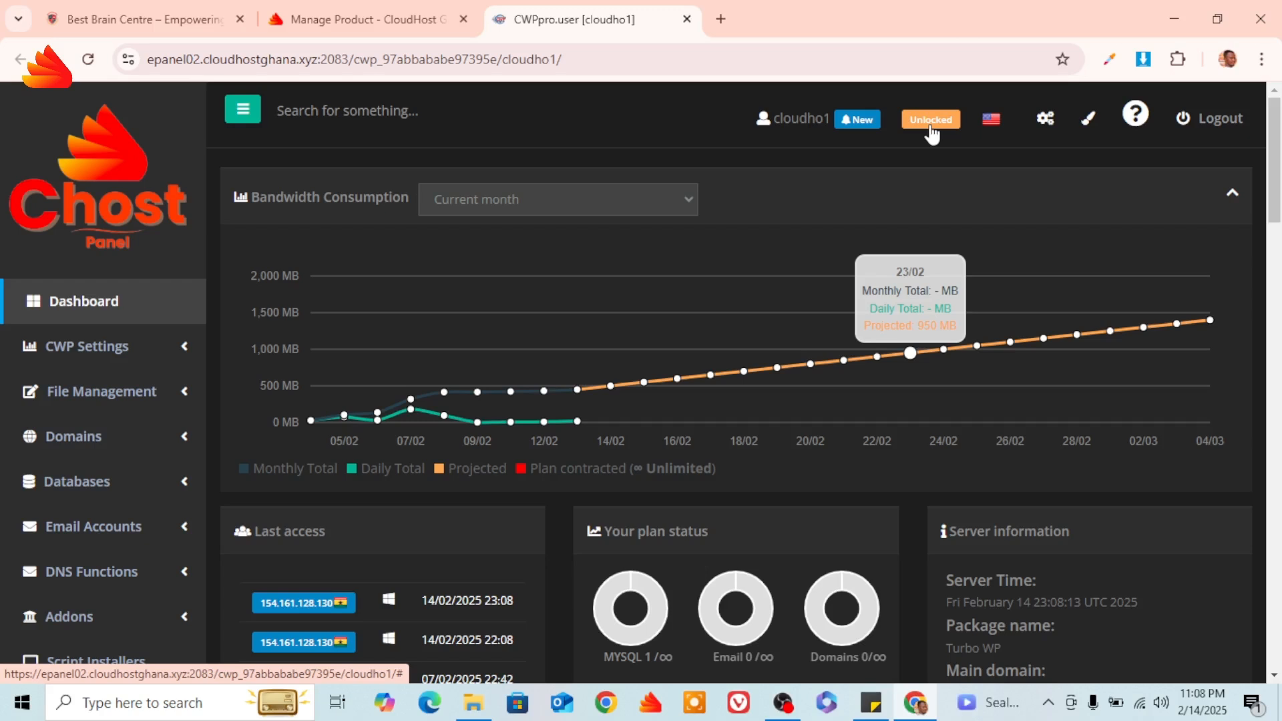
- Examine the File System Lock option without changing it, the dashboard's modules and the Domains functions
click(930, 125)
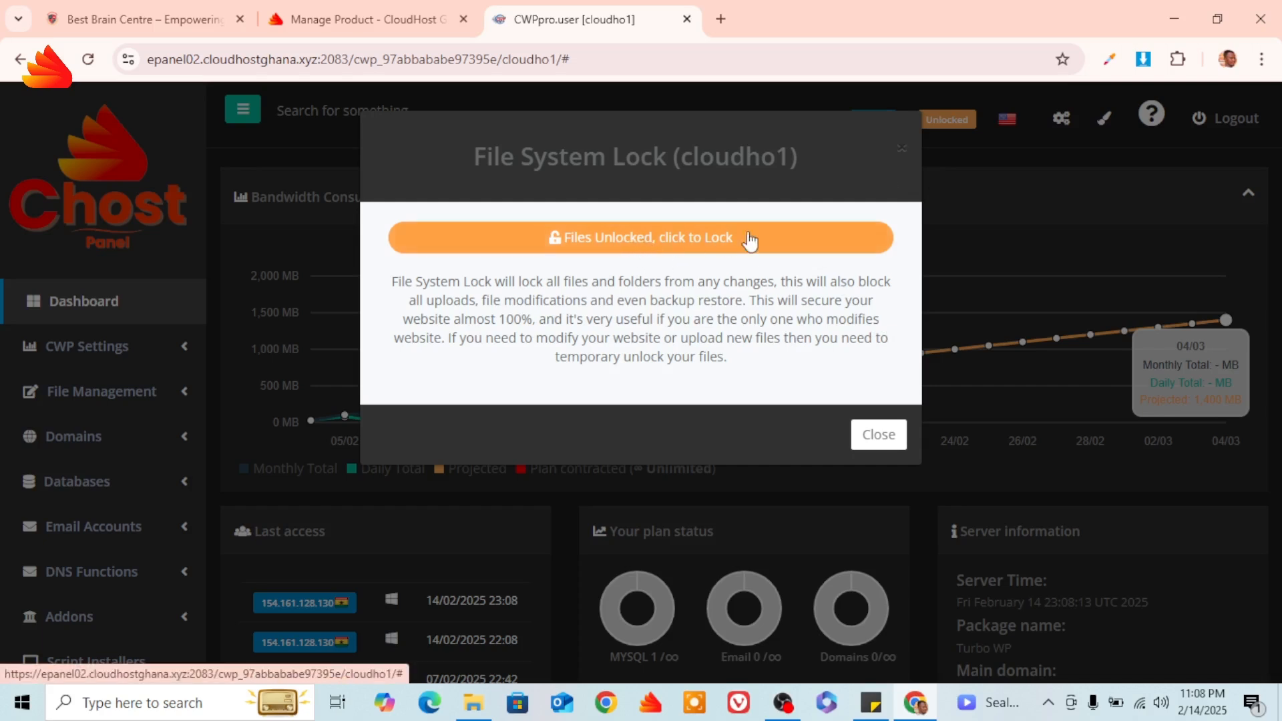
click(880, 436)
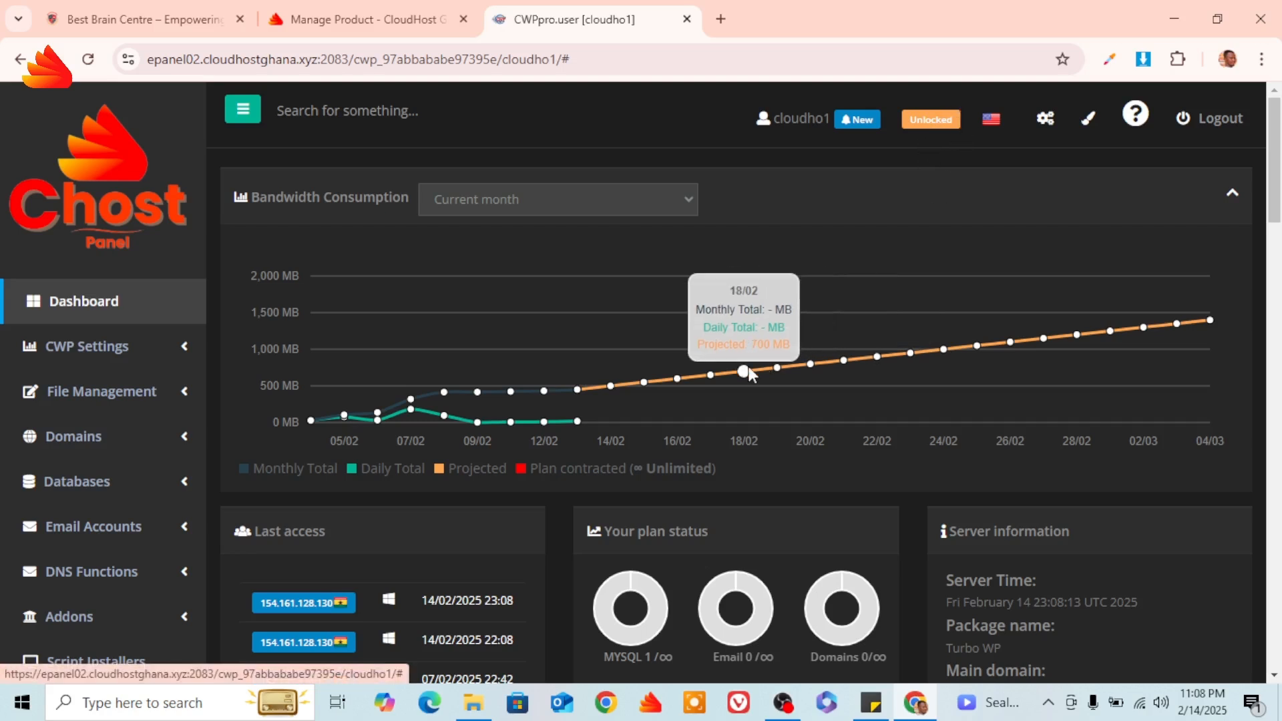
scroll(748, 372, down, 15)
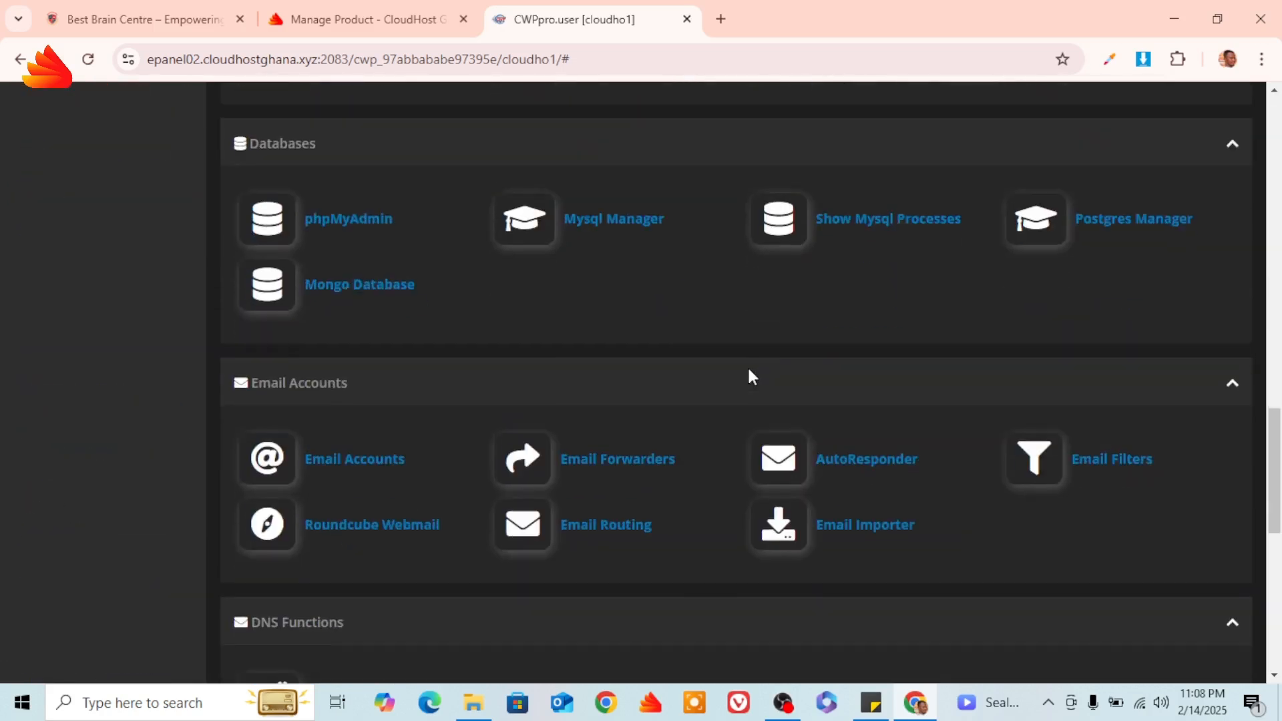
scroll(748, 379, up, 15)
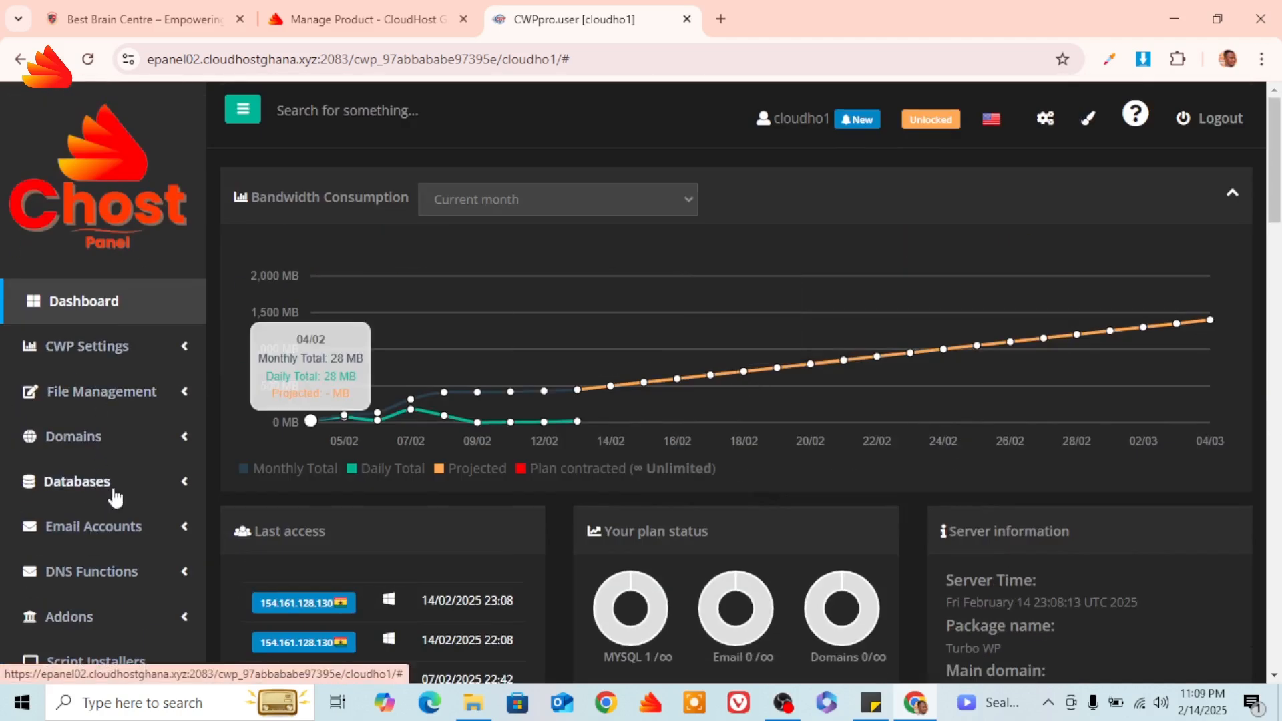
click(184, 450)
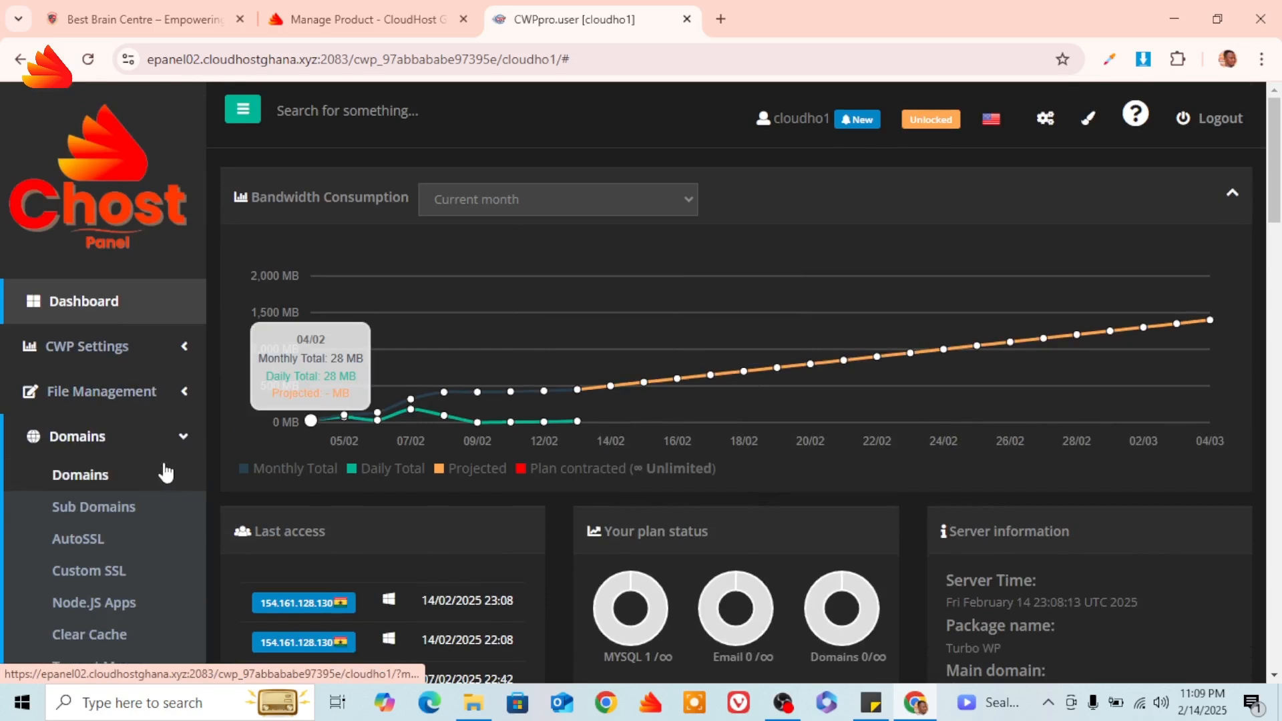
click(179, 437)
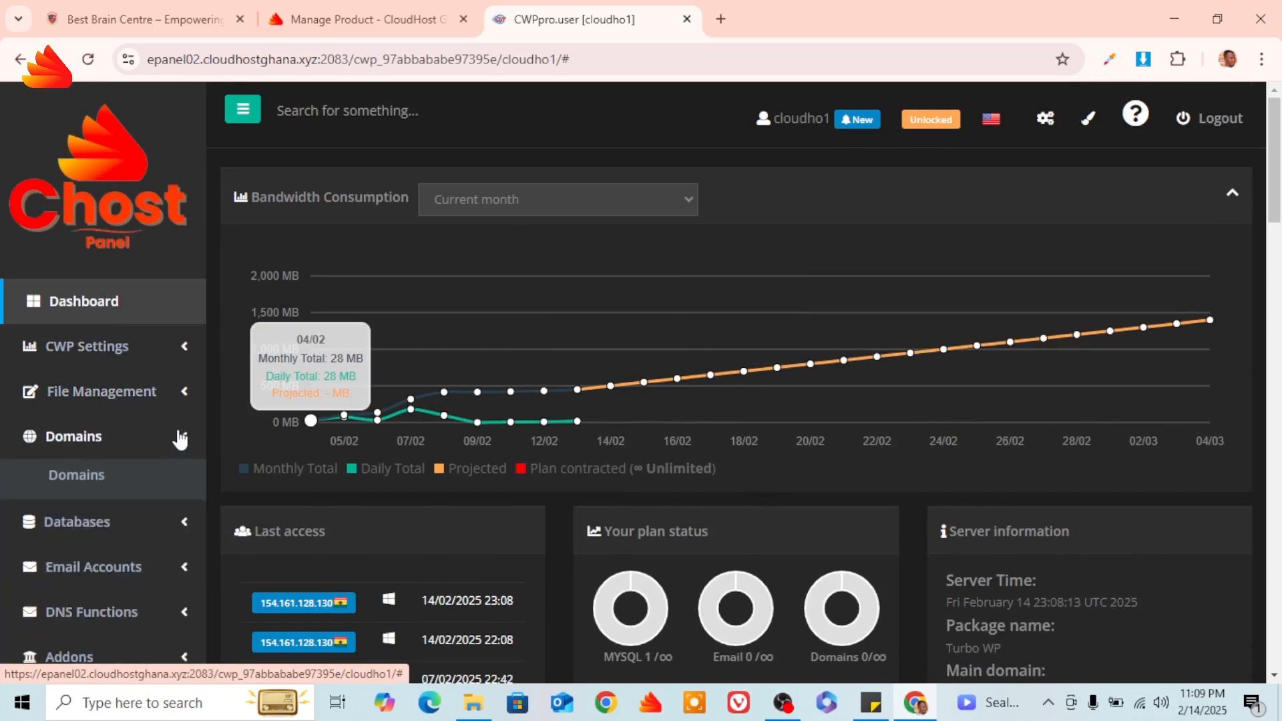
- Open the php.ini editor for cloudhostgh.online from the CWP settings
click(175, 364)
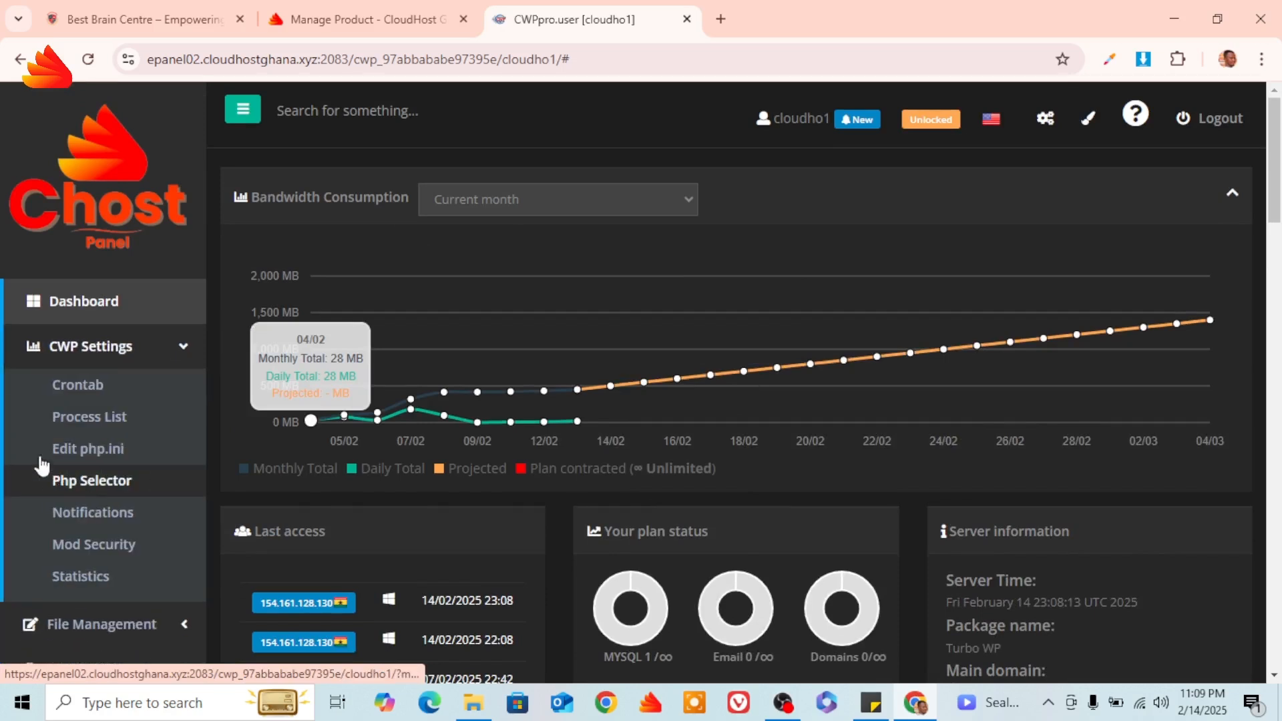
click(114, 458)
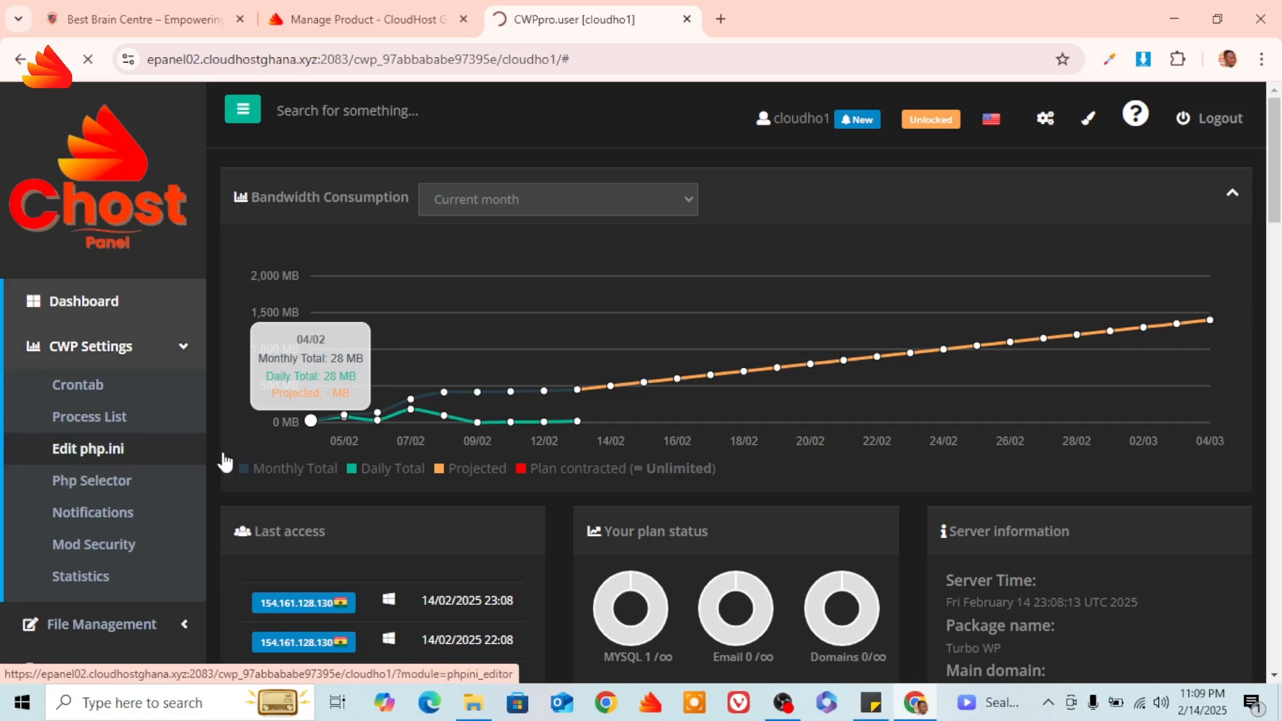
scroll(576, 435, down, 3)
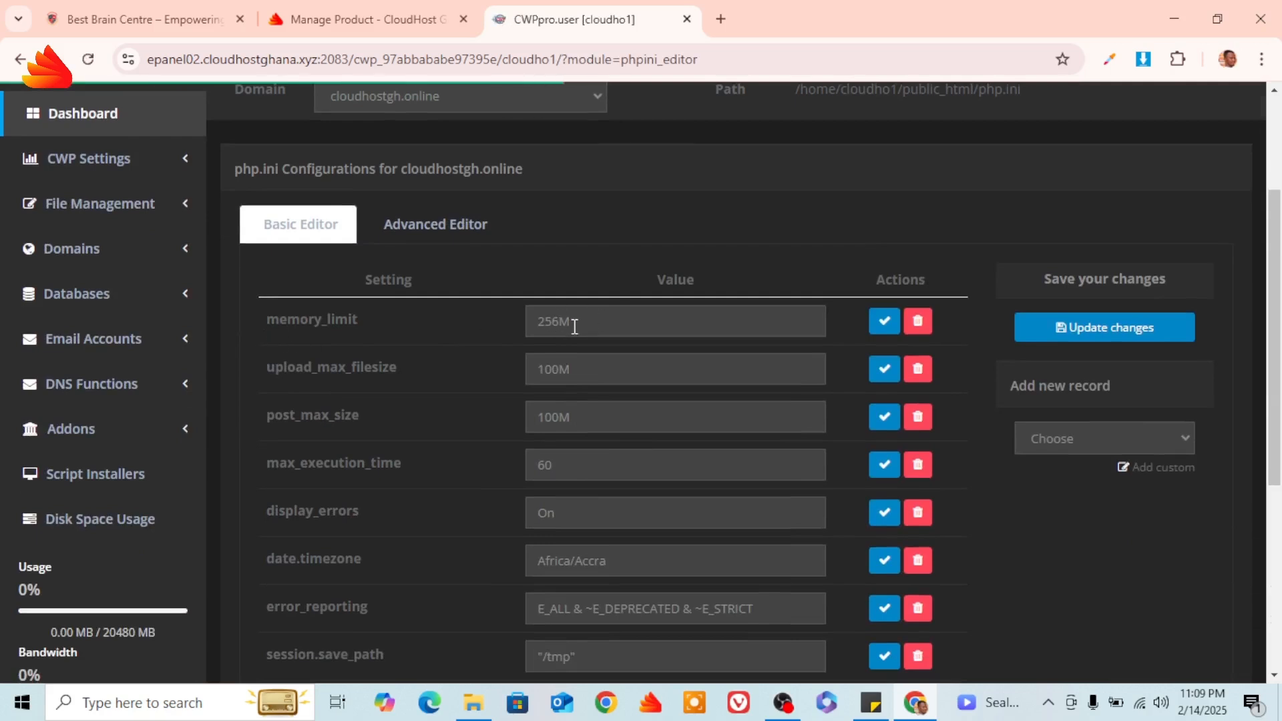
- Check the memory_limit and upload_max_filesize settings and enter 60 for max_execution_time
drag(560, 318, 519, 319)
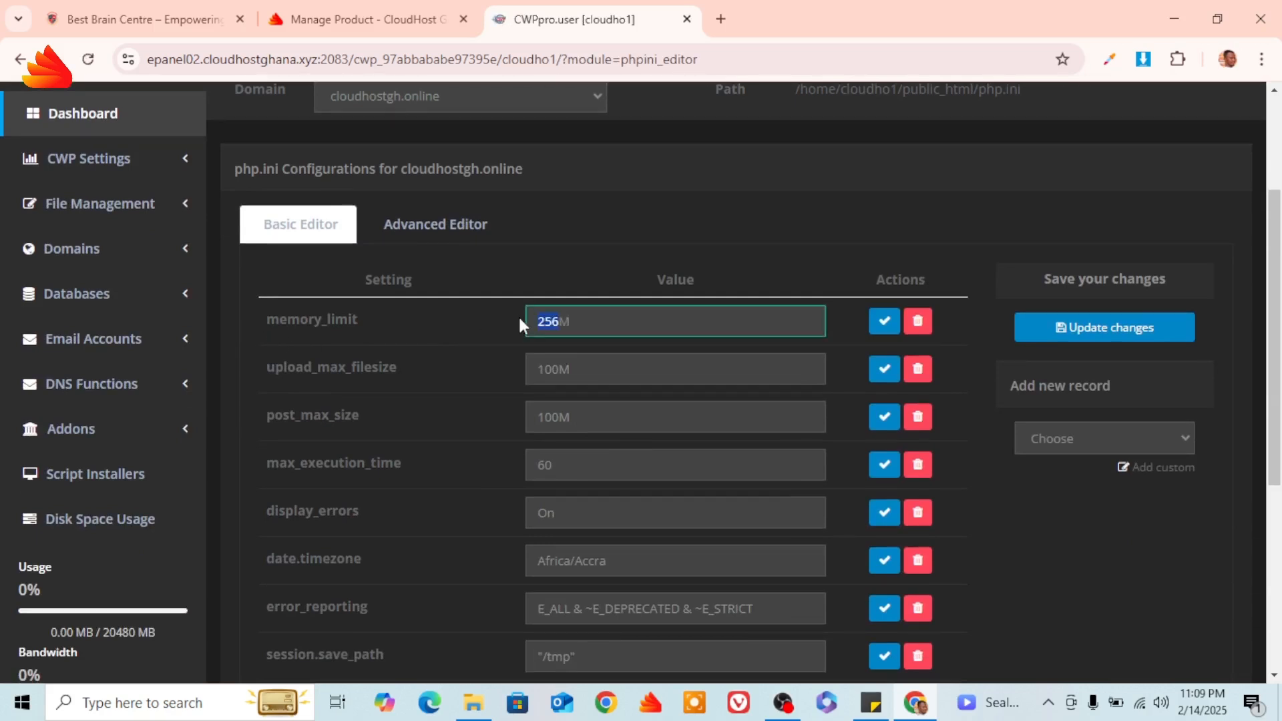
click(569, 322)
scroll(612, 351, down, 2)
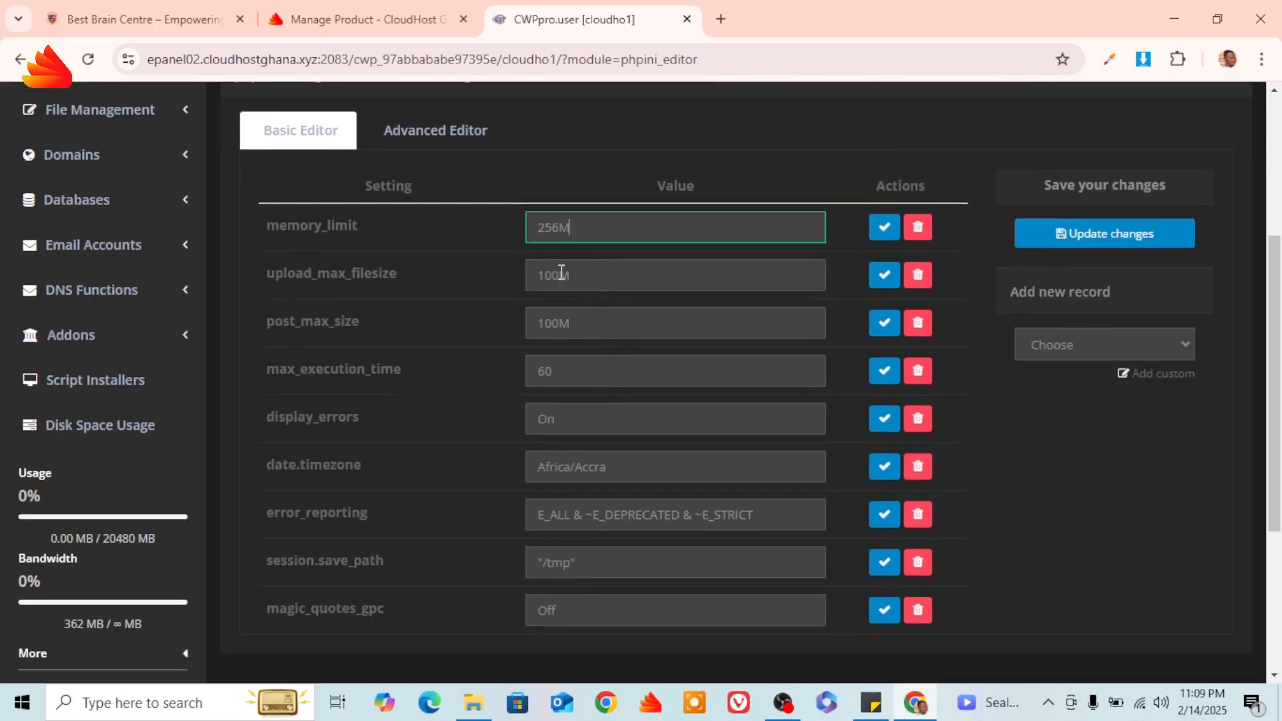
drag(555, 283, 516, 288)
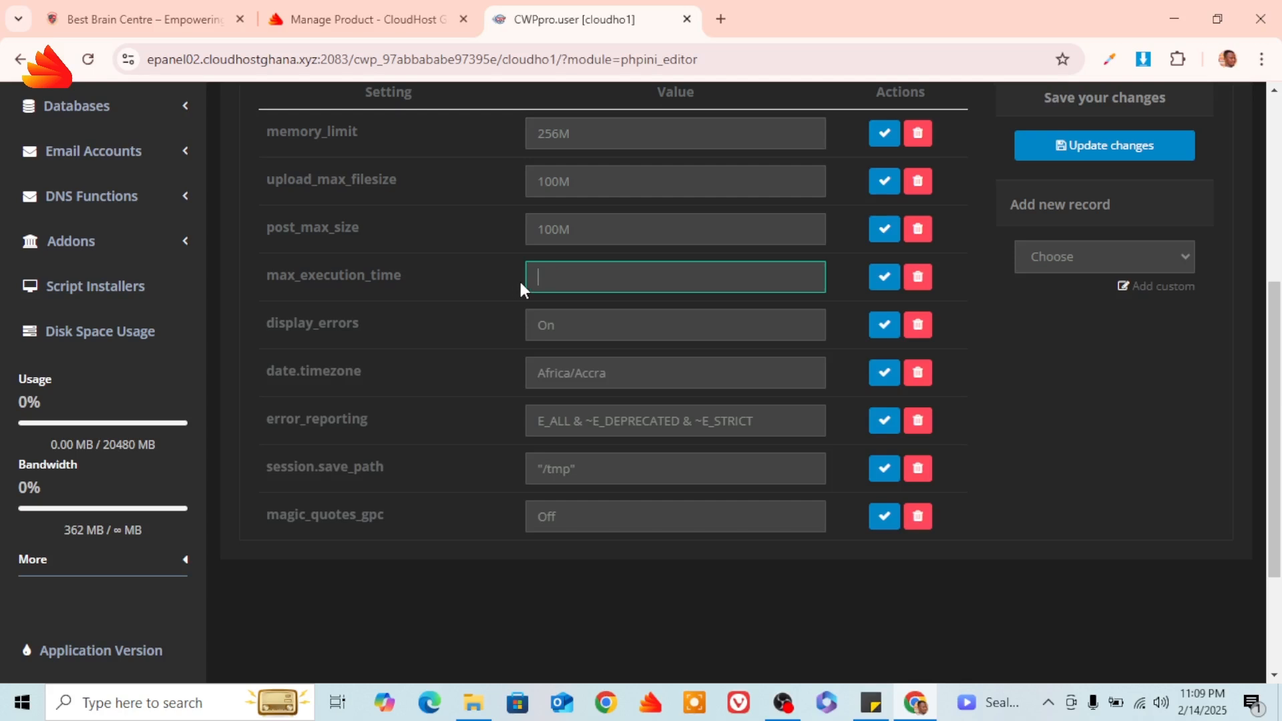
text(60)
scroll(641, 363, down, 3)
- Clear the date.timezone setting, choose Africa/Accra from the matching time zones and save the php.ini changes
click(636, 194)
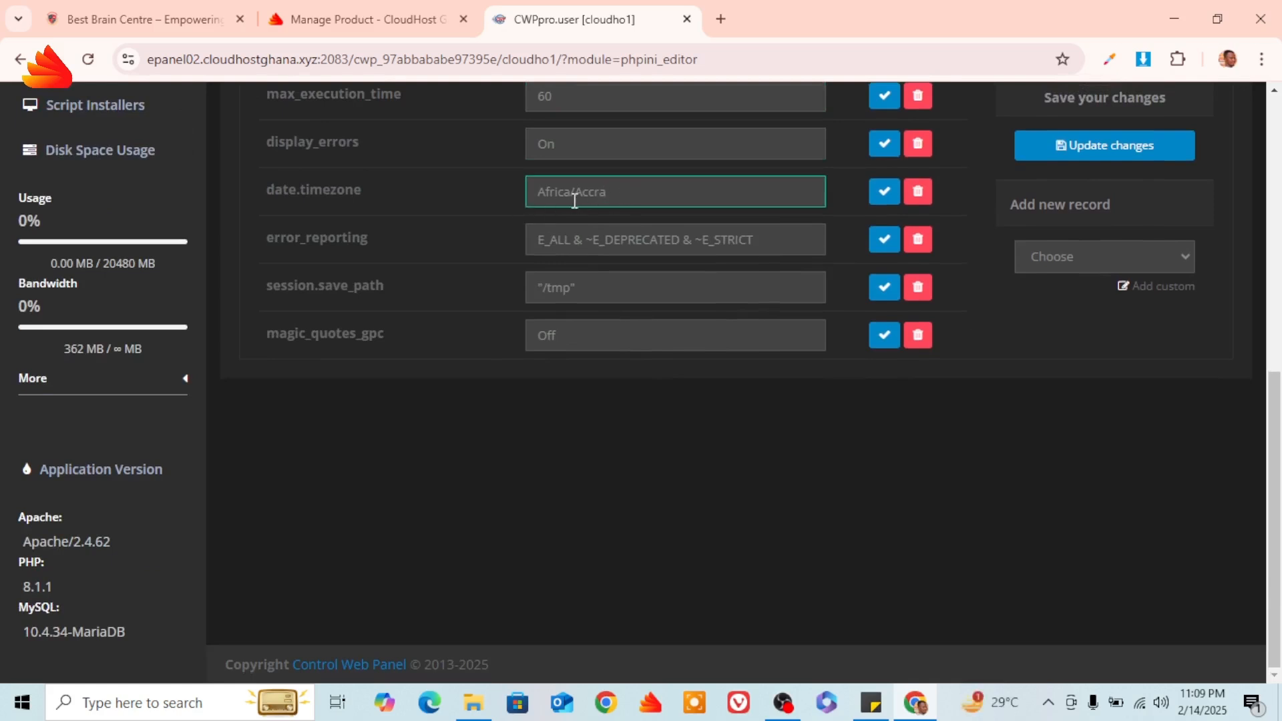
key(BackSpace)
key(BackSpace)
key(BackSpace)
key(BackSpace)
key(BackSpace)
key(BackSpace)
key(BackSpace)
key(BackSpace)
key(BackSpace)
key(BackSpace)
key(BackSpace)
key(BackSpace)
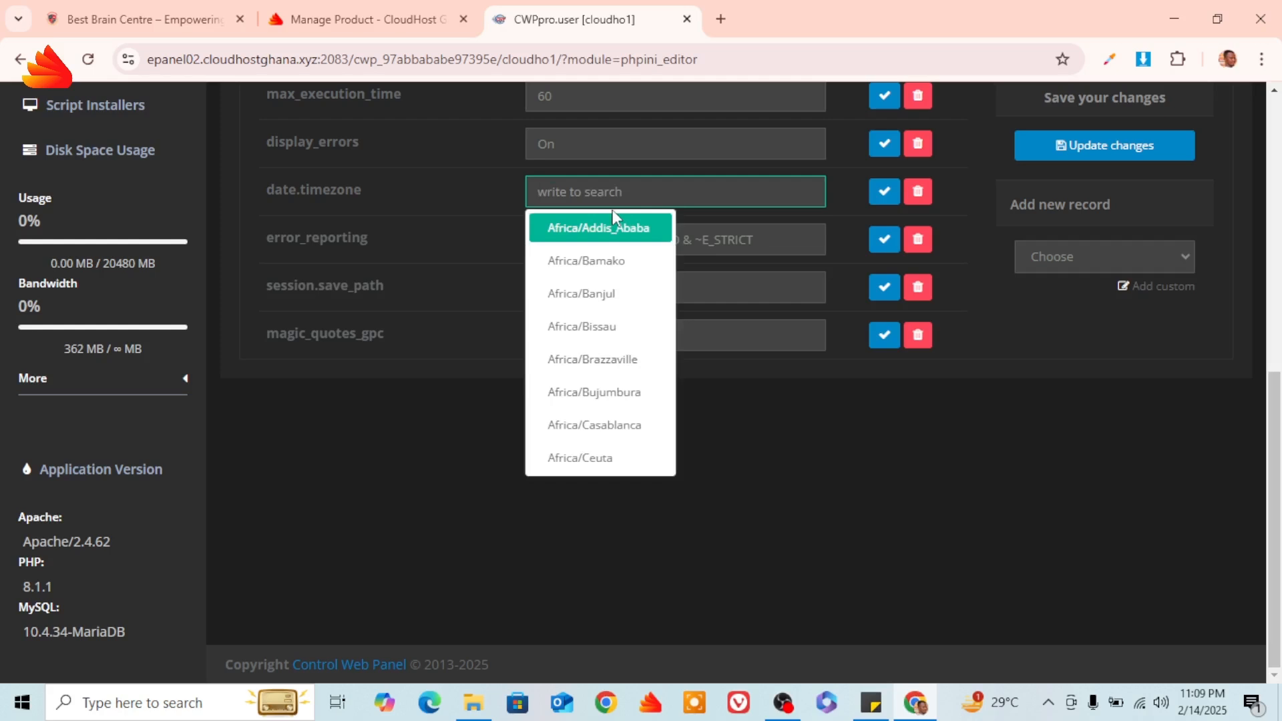
text(A)
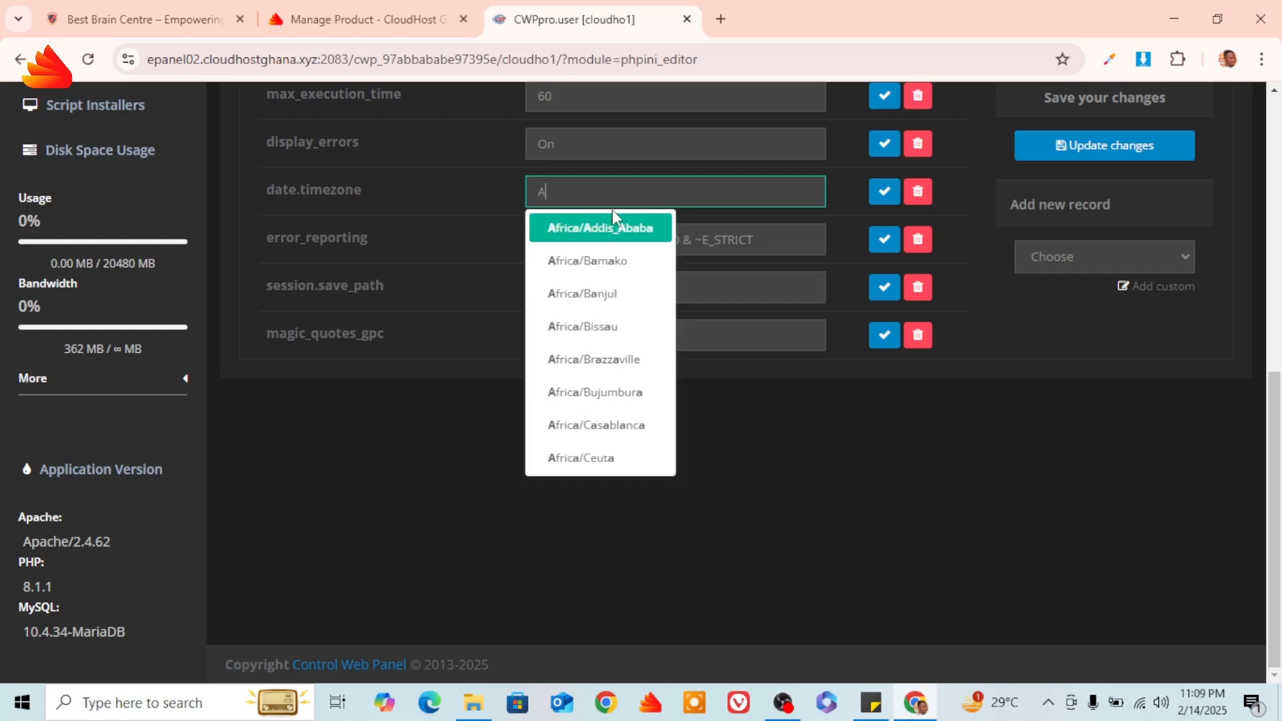
text(fri)
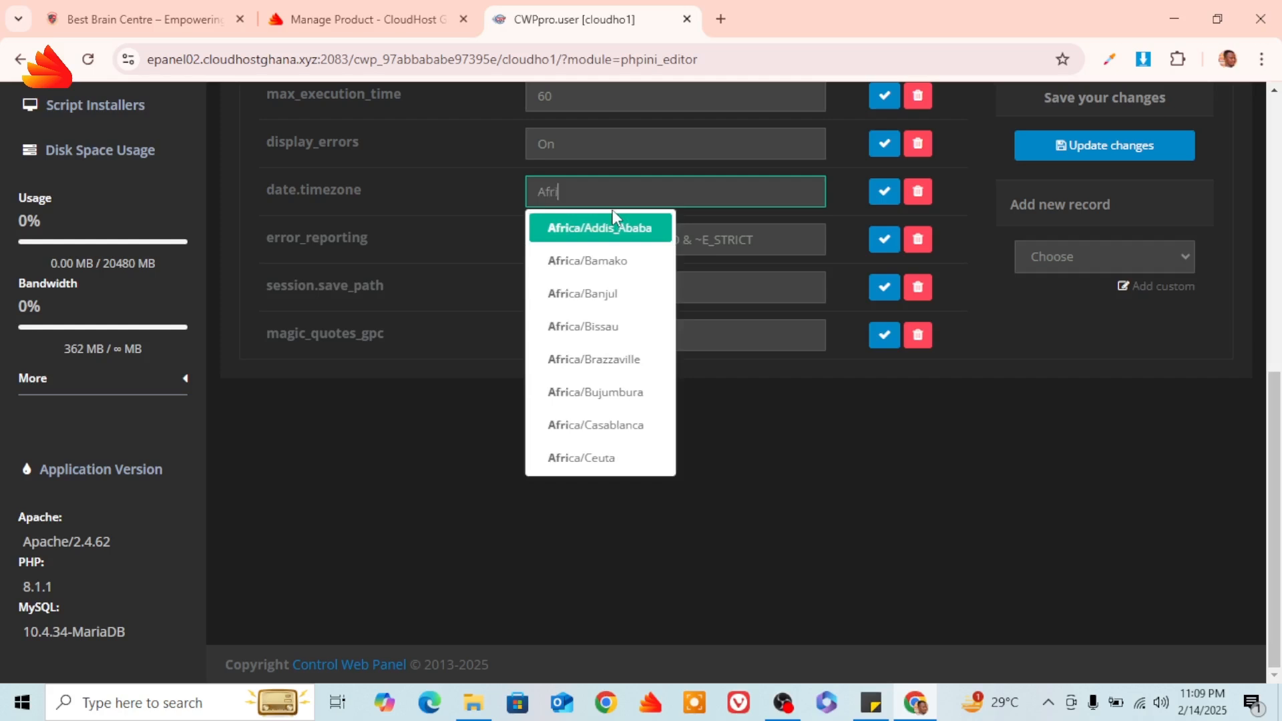
text(ca/)
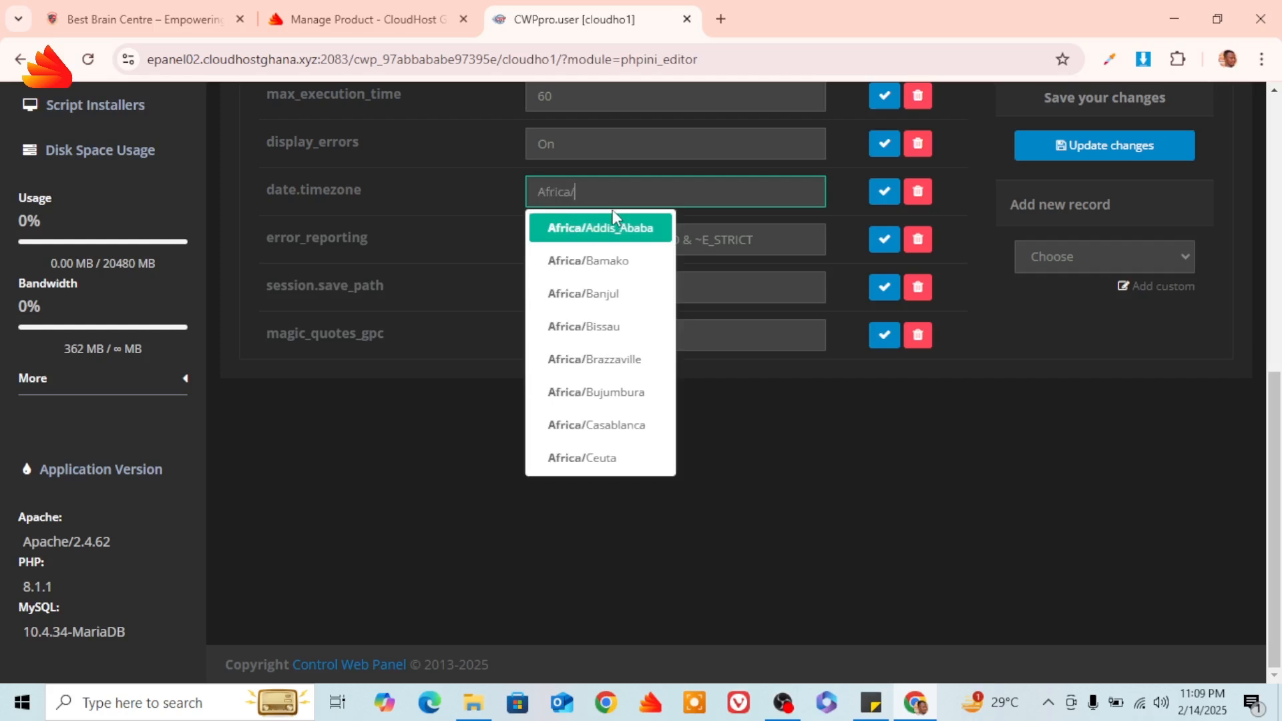
text(s)
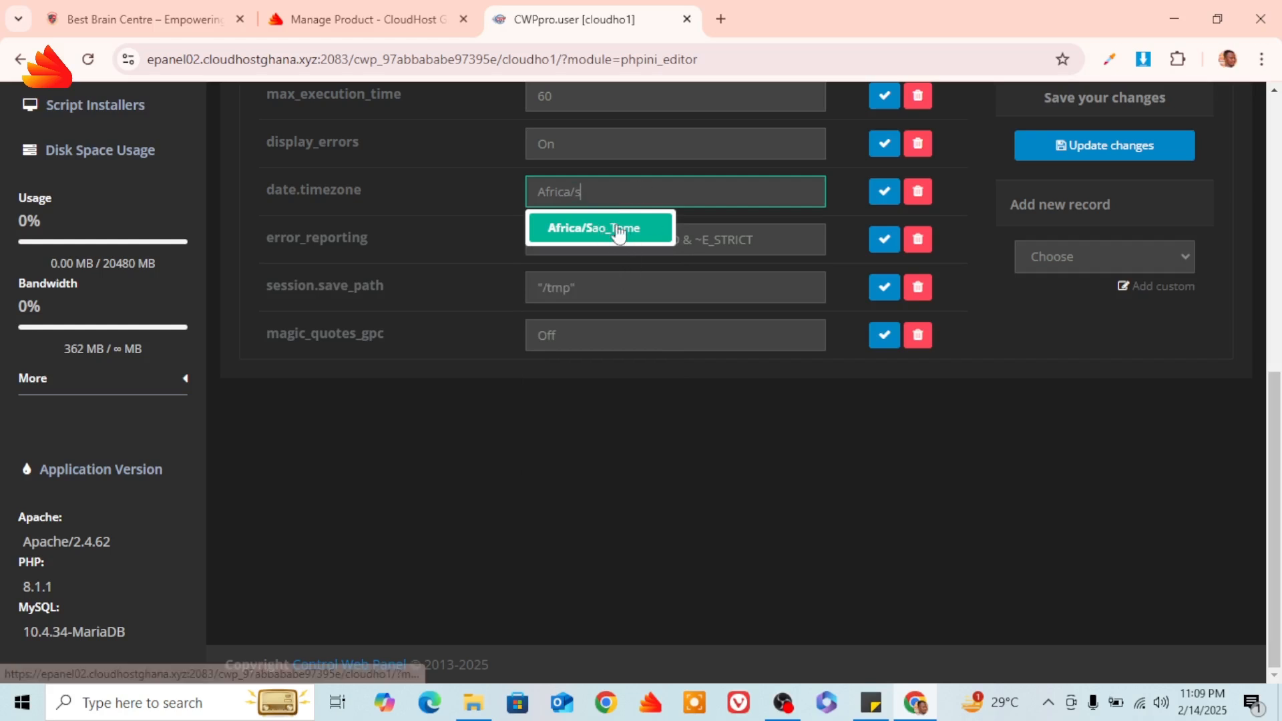
key(BackSpace)
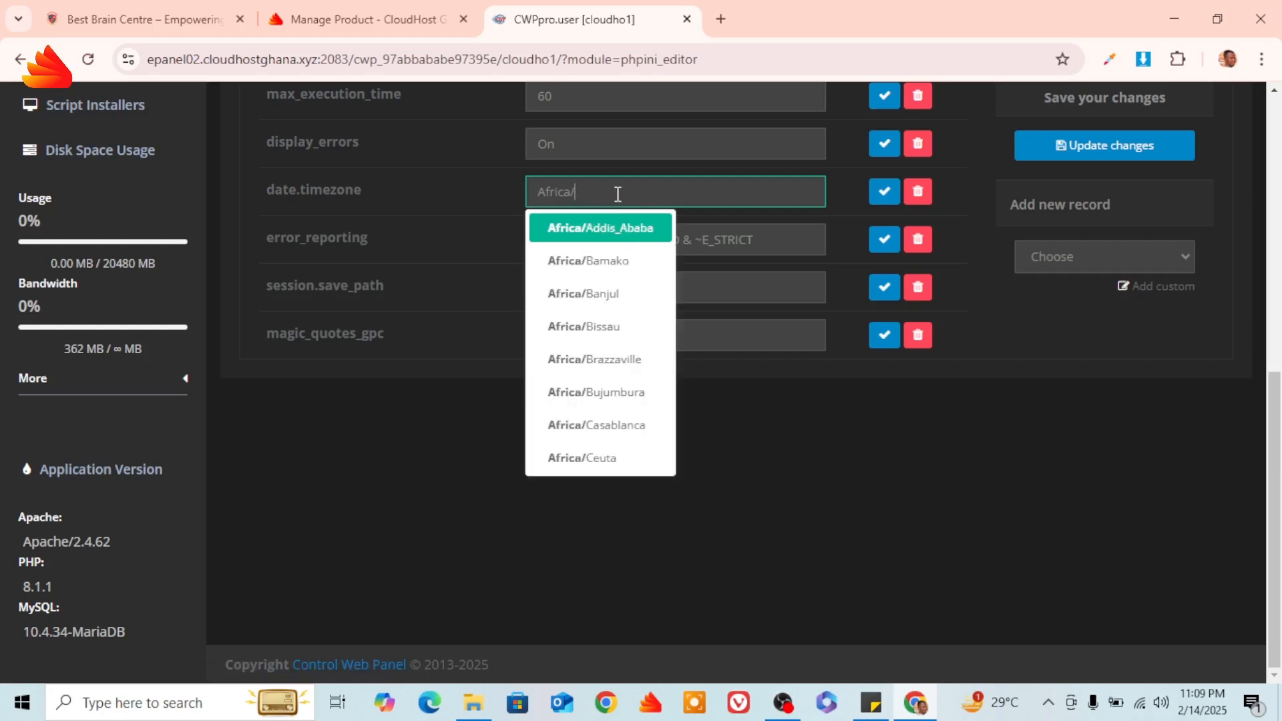
key(BackSpace)
key(BackSpace)
text(a/acc)
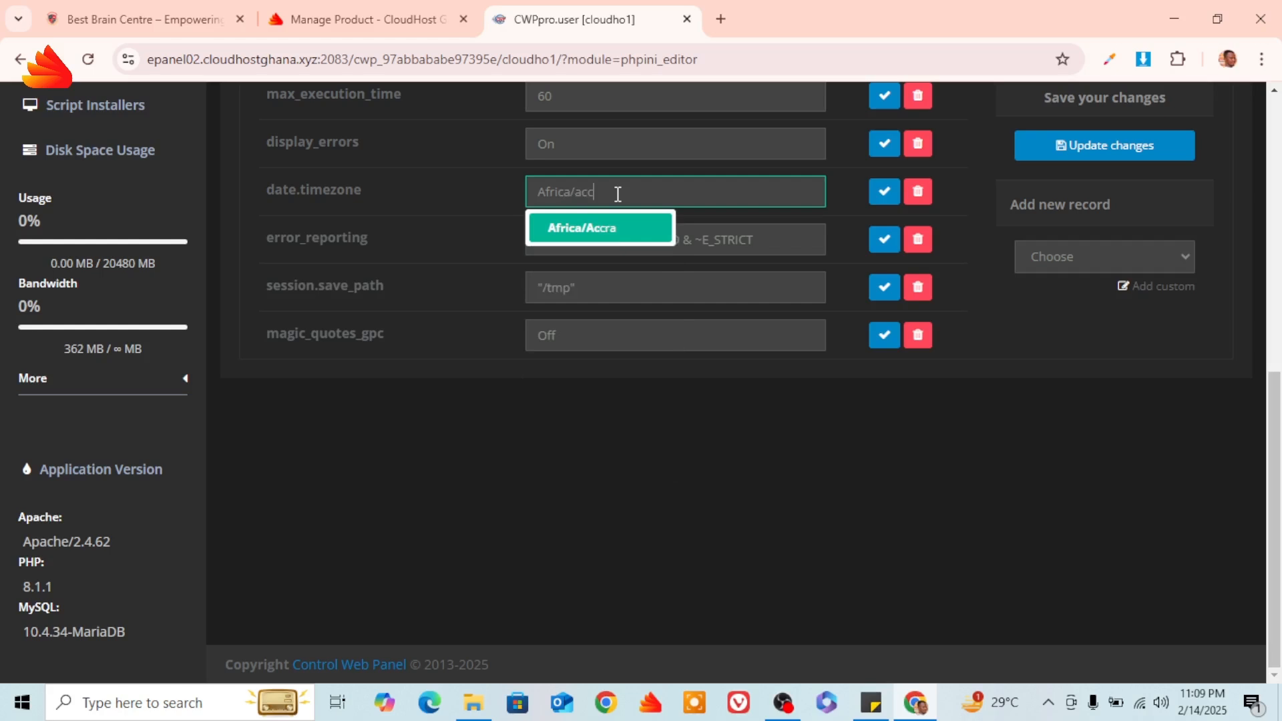
click(628, 230)
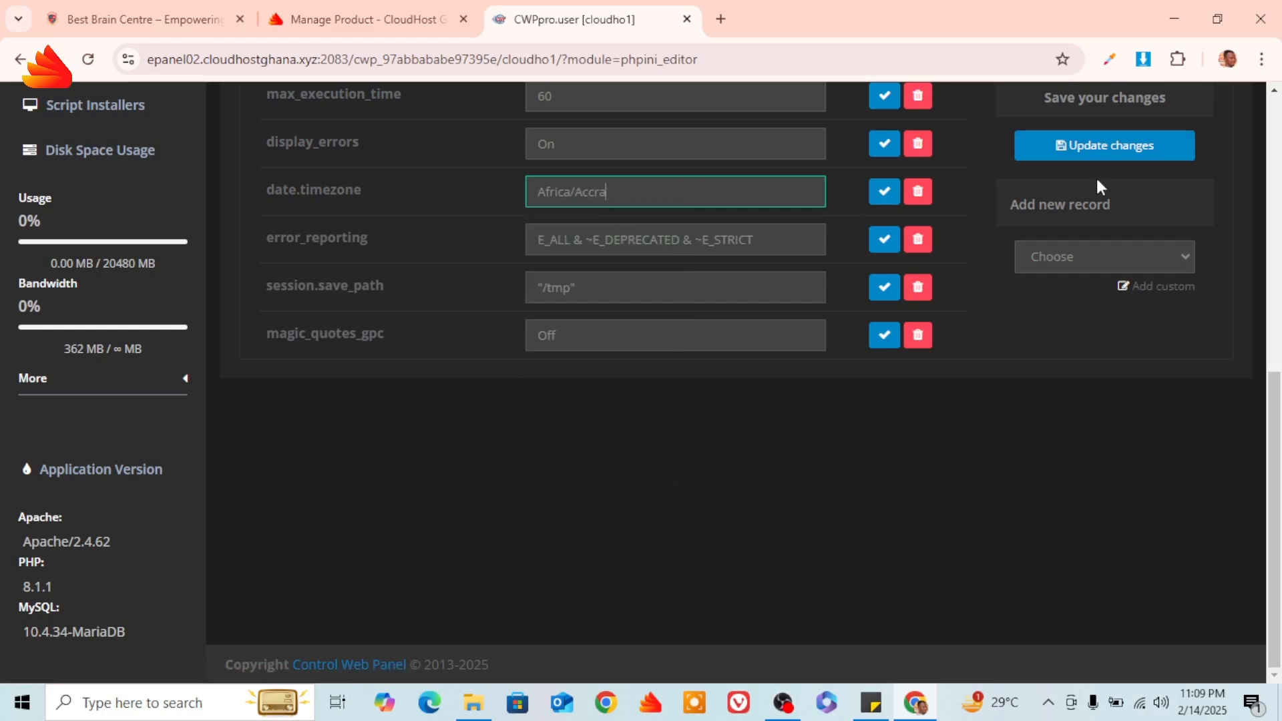
click(1126, 153)
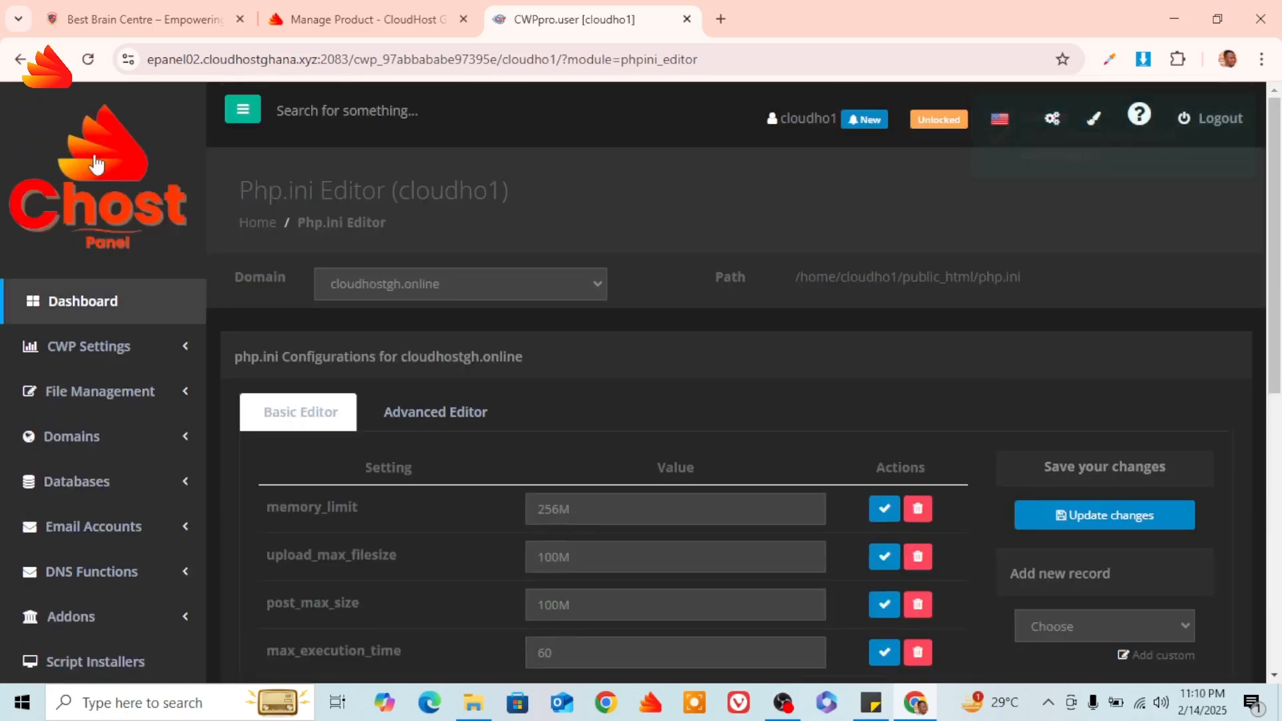
- Return to the control panel dashboard and open the WordPress installation form in Softaculous
click(110, 177)
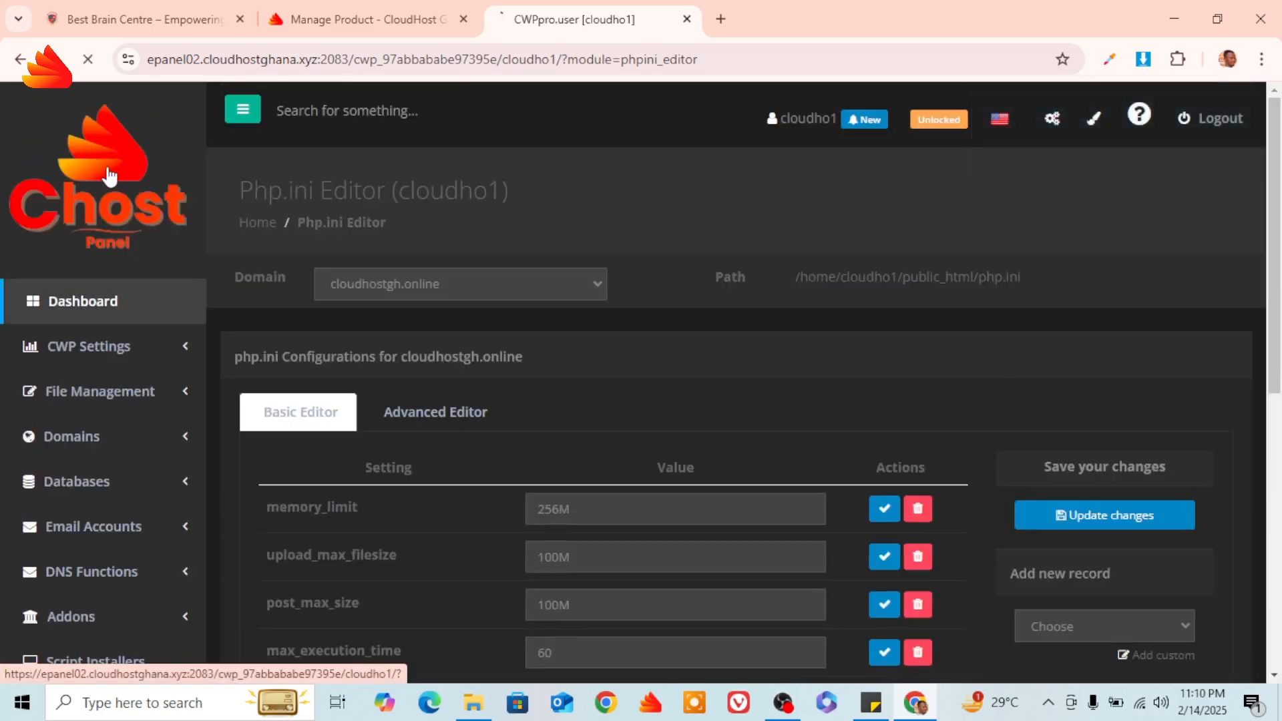
scroll(711, 241, down, 10)
scroll(714, 261, down, 10)
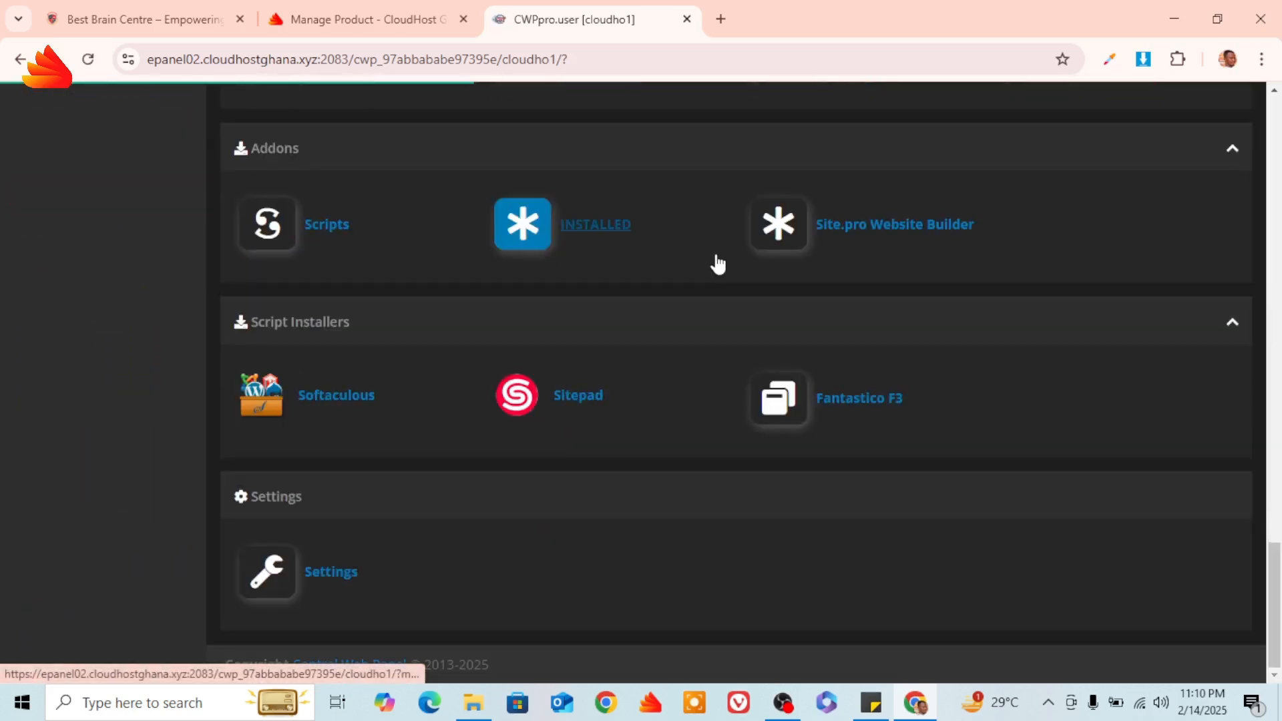
click(332, 407)
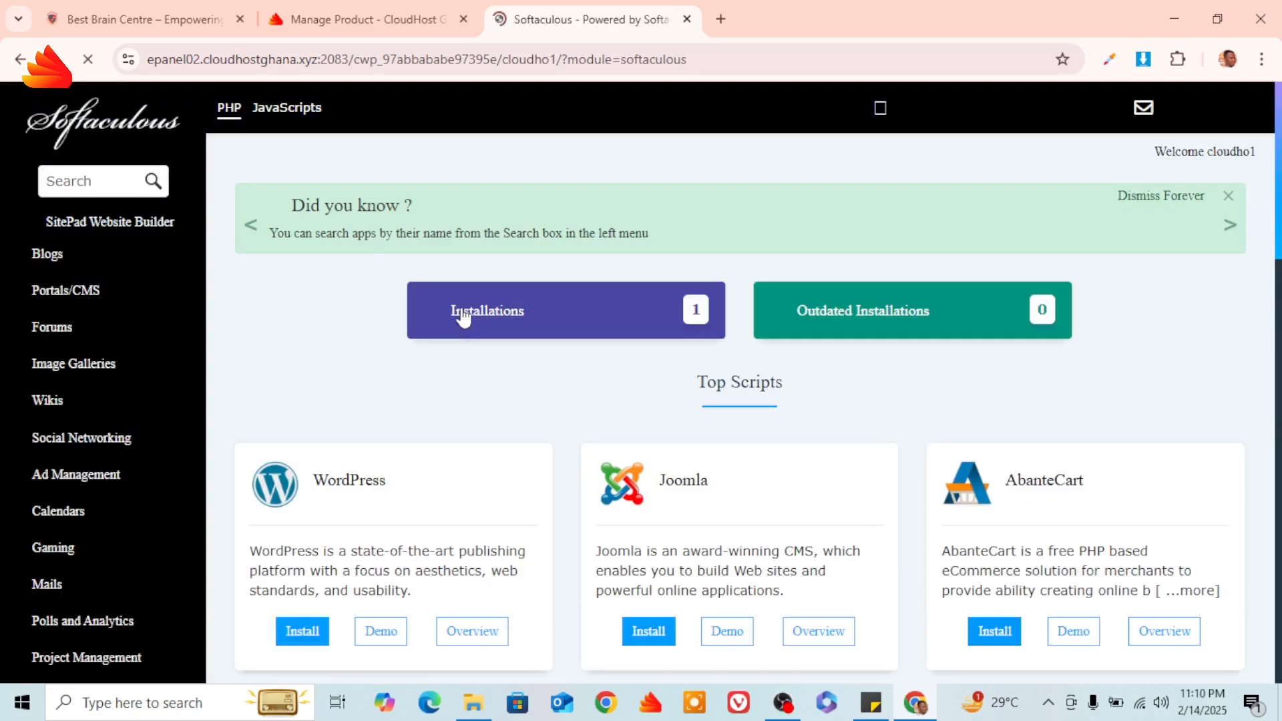
scroll(658, 322, down, 4)
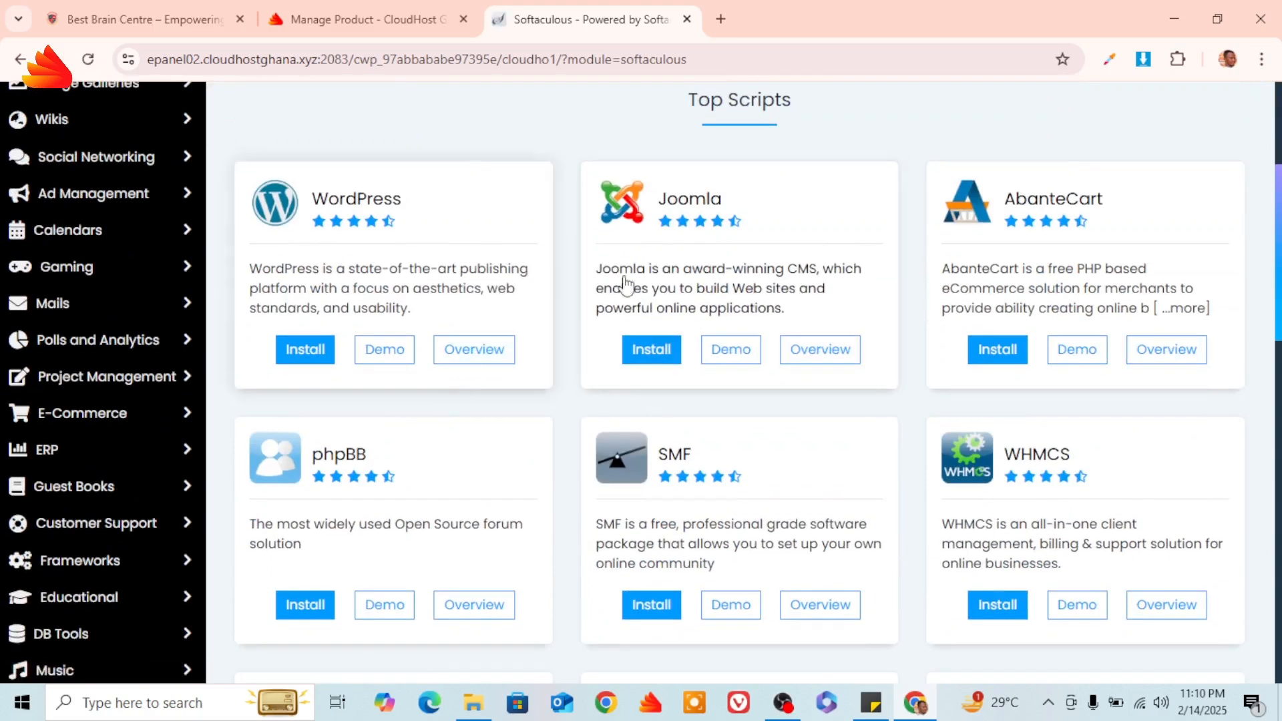
click(312, 353)
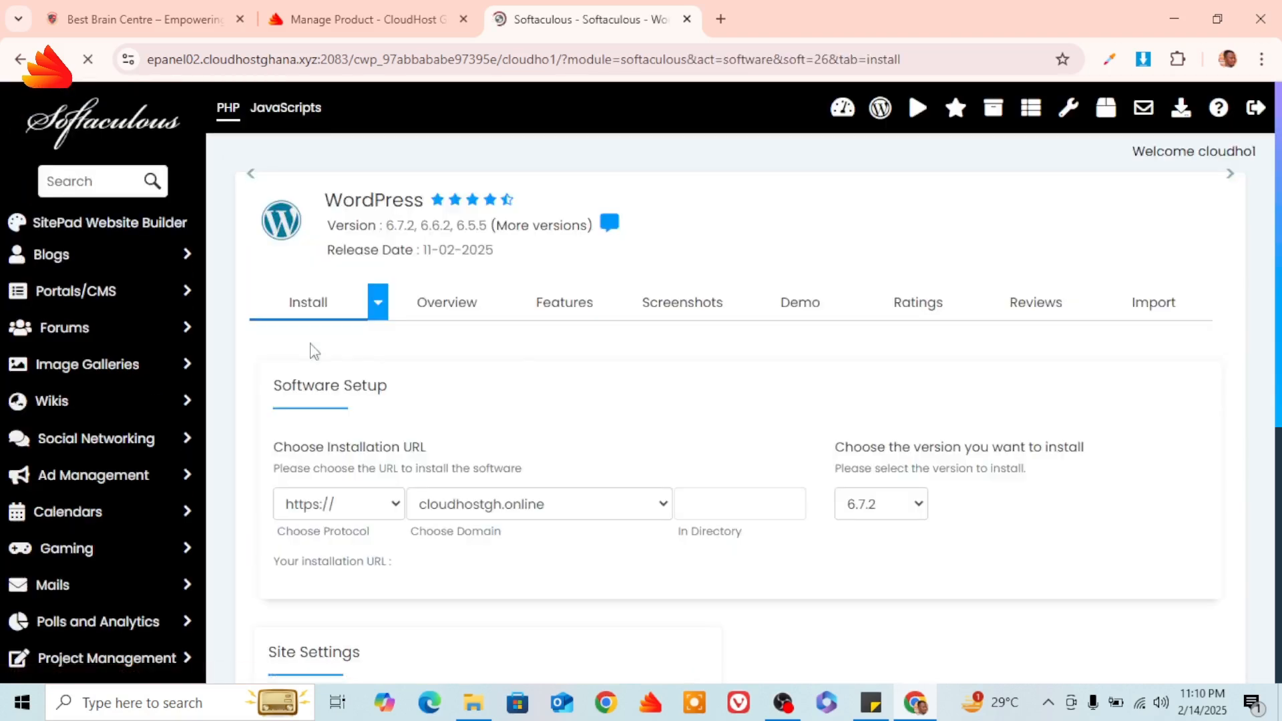
- Check the existing cloudhostgh.online site and choose demo.cloudhostgh.online as the WordPress installation domain
scroll(670, 314, down, 3)
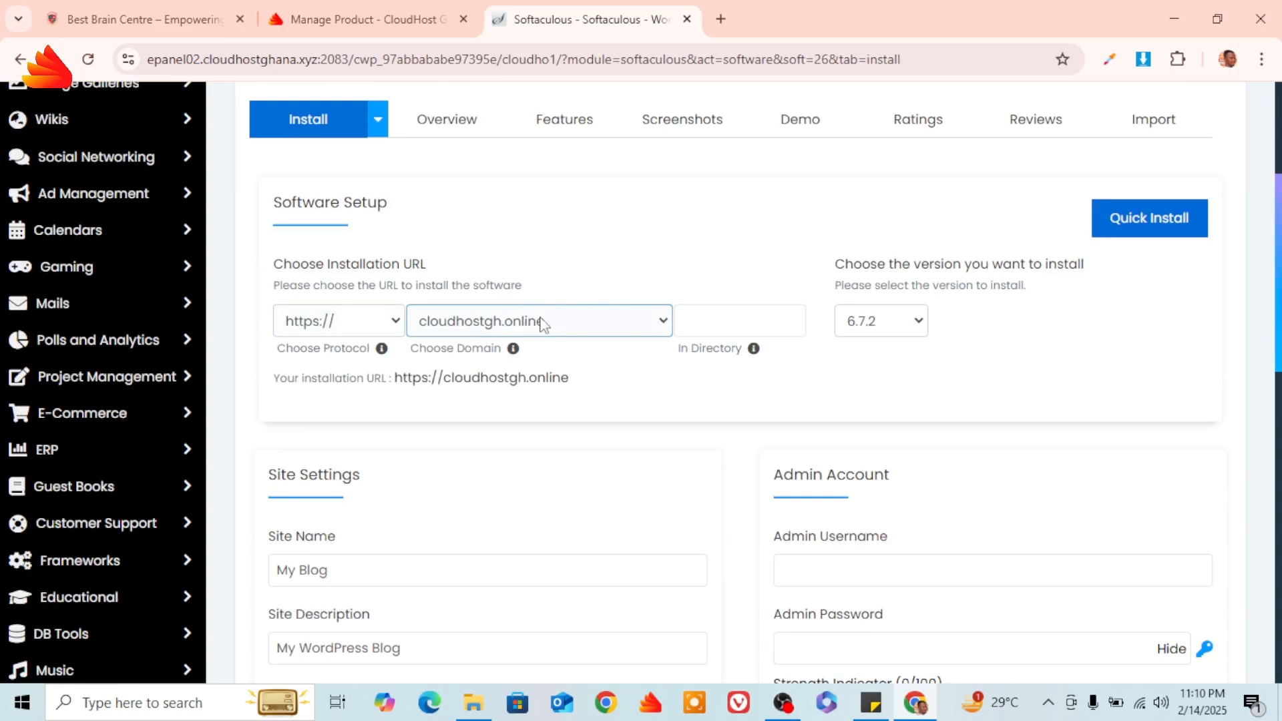
click(145, 19)
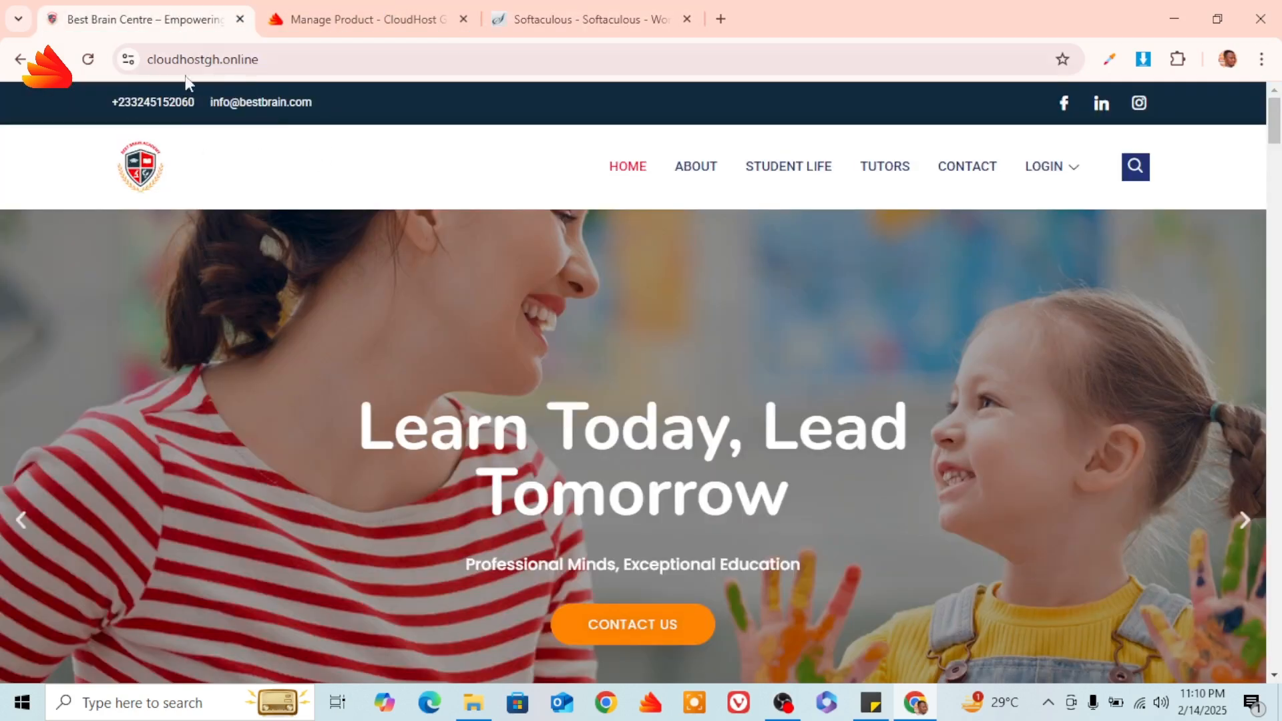
click(587, 15)
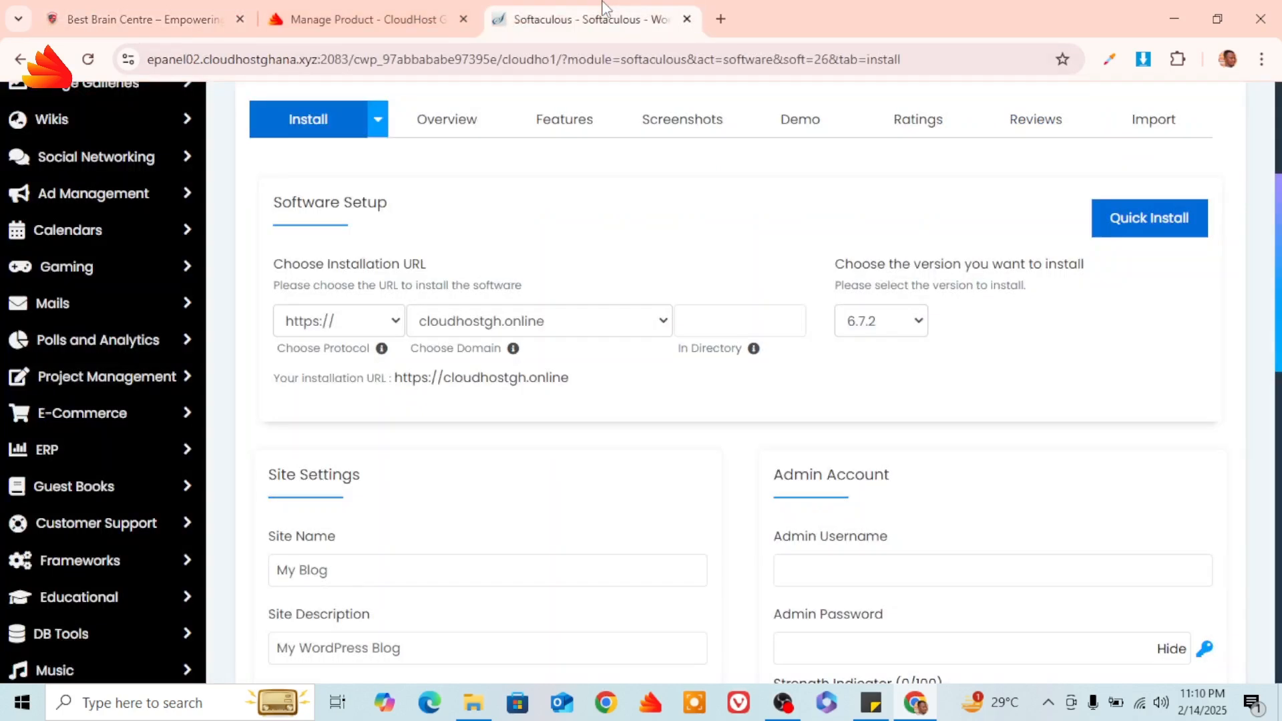
click(598, 319)
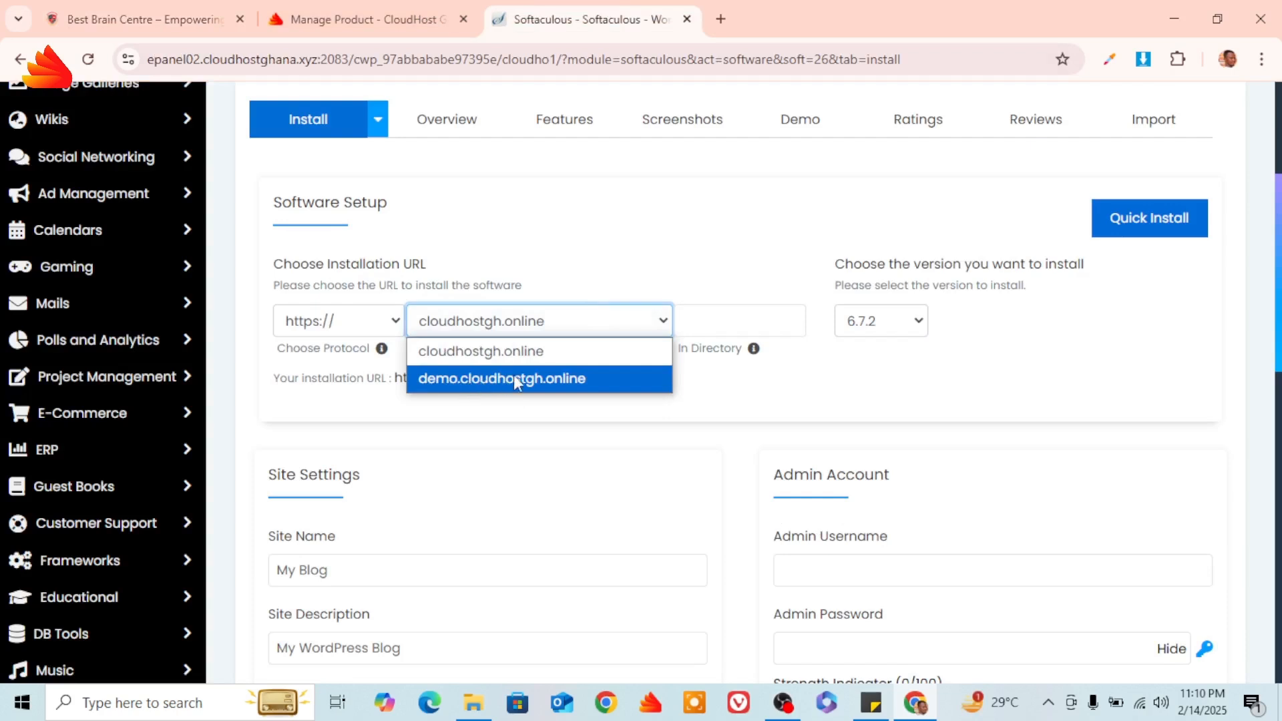
click(483, 378)
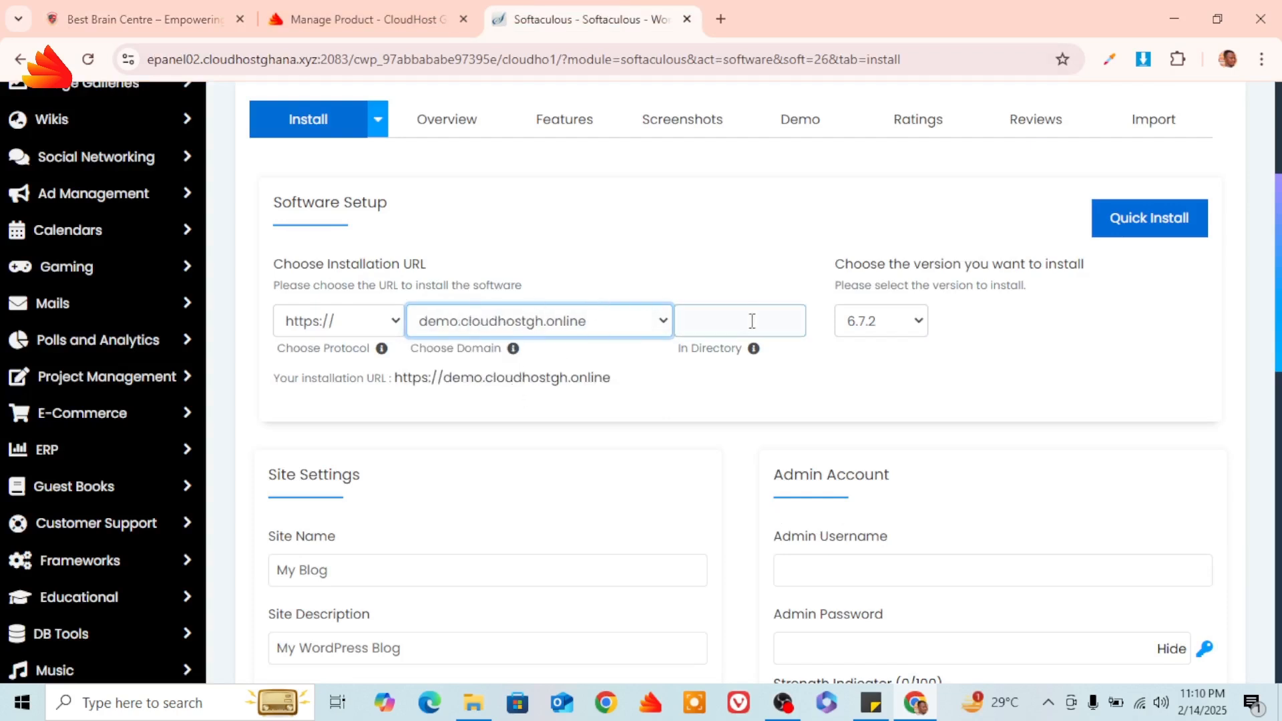
- Fill in the admin username, generate a random admin password for the WordPress account and hide it
scroll(1005, 354, down, 4)
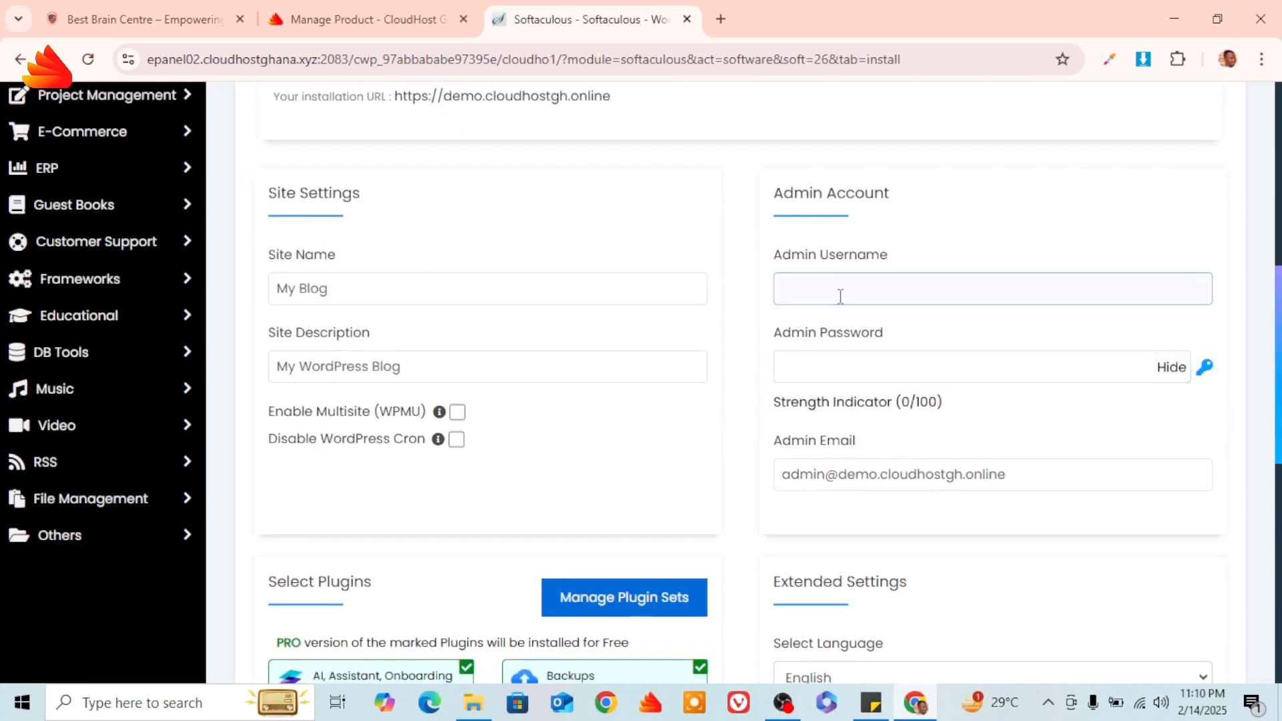
click(836, 288)
click(933, 362)
click(1204, 366)
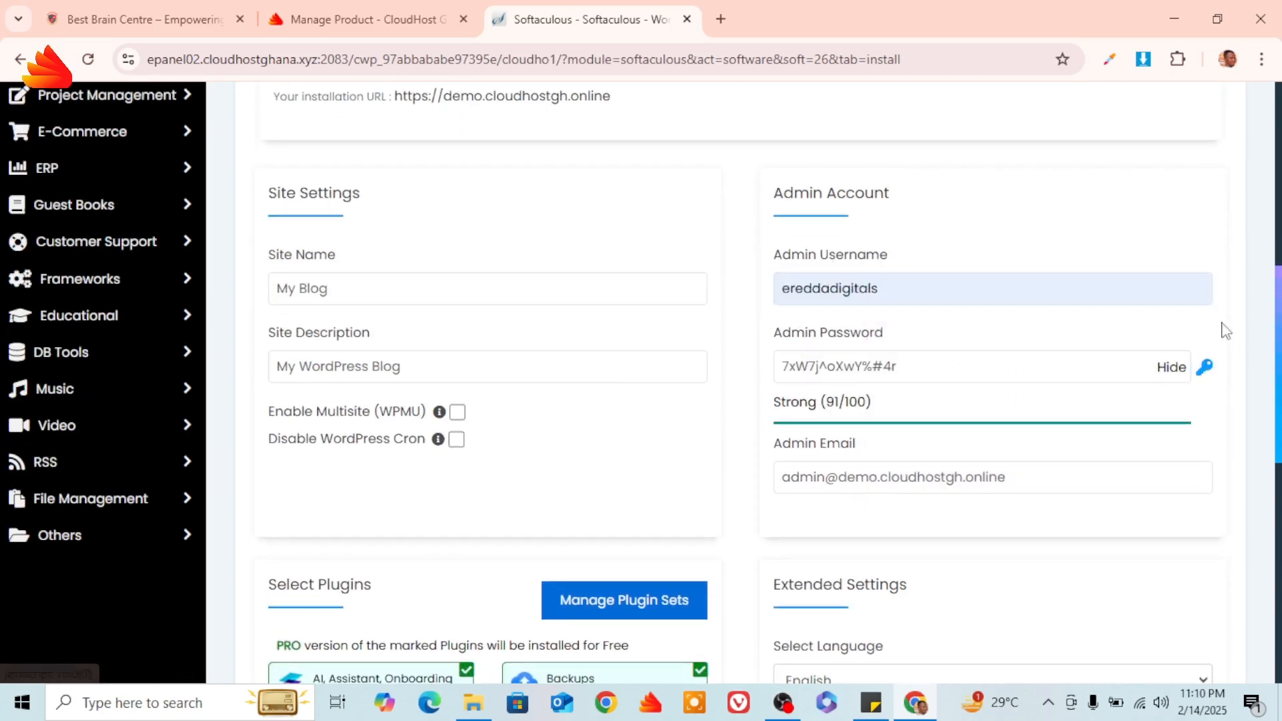
click(1174, 368)
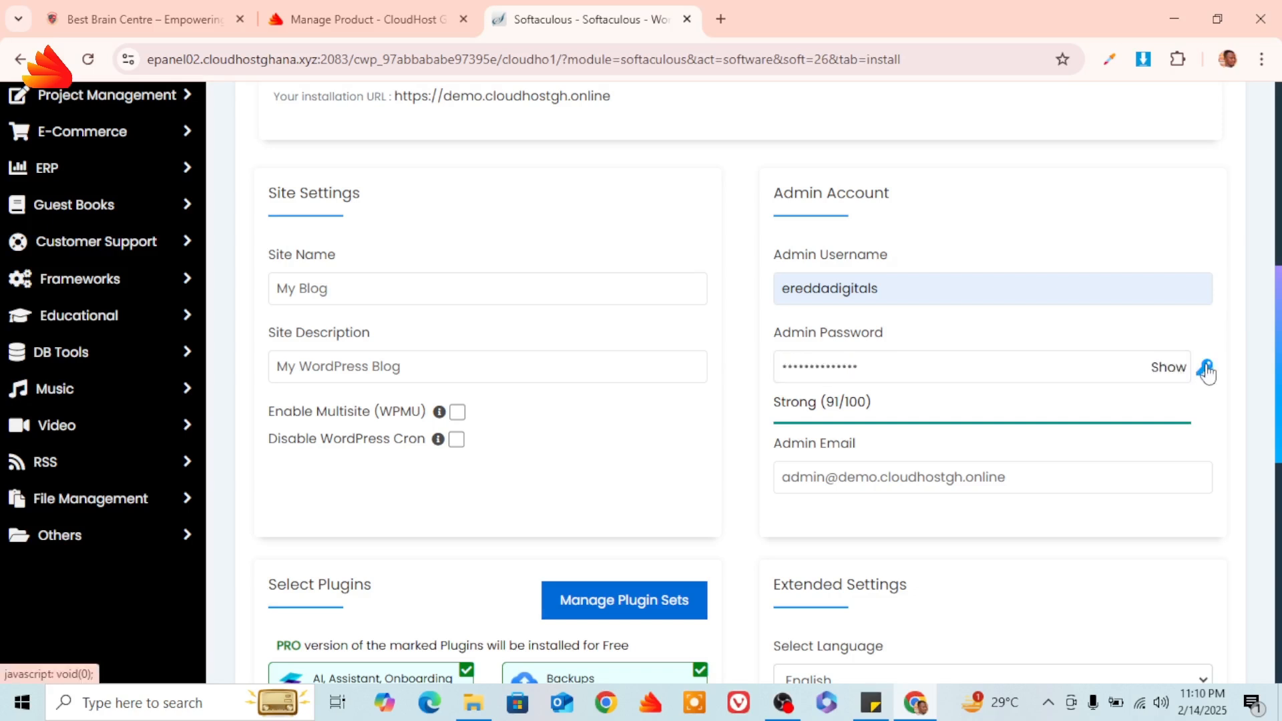
scroll(1044, 278, down, 3)
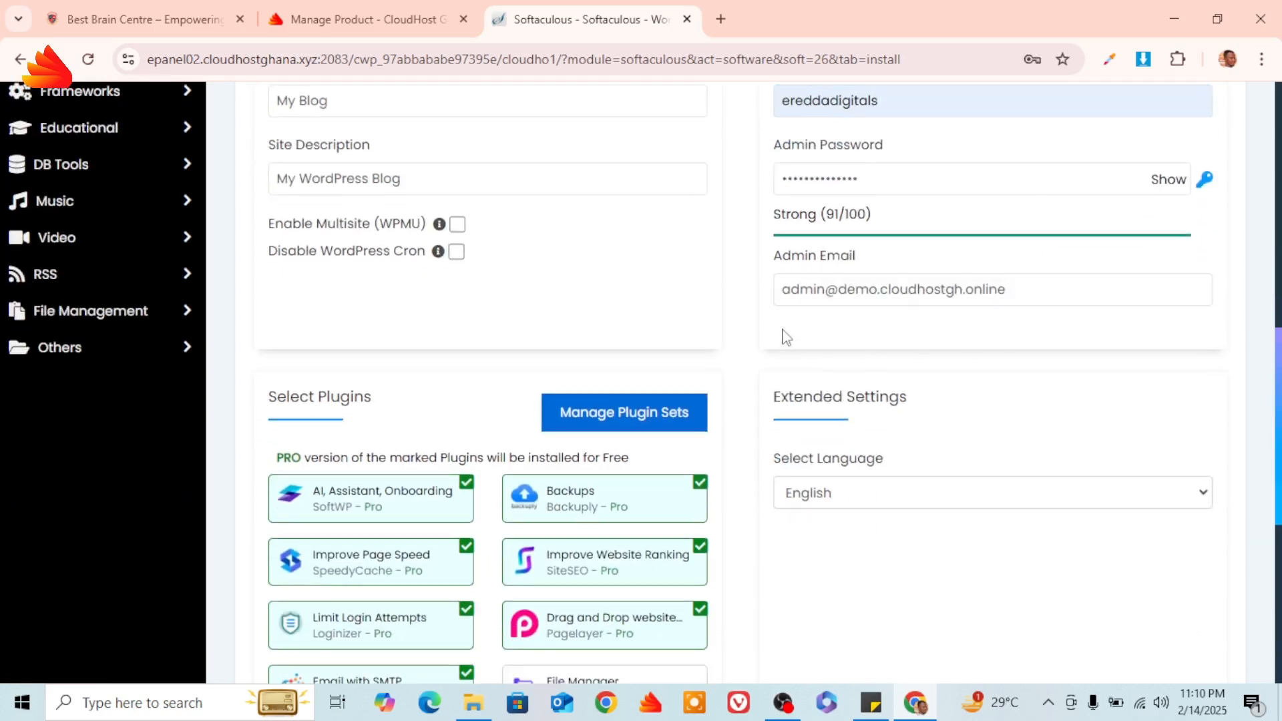
- Deselect the SoftWP, SiteSEO, Pagelayer, GoSMTP, Loginizer and SpeedyCache plugins, keeping only Backuply selected
scroll(757, 414, down, 2)
click(407, 319)
click(586, 315)
click(586, 314)
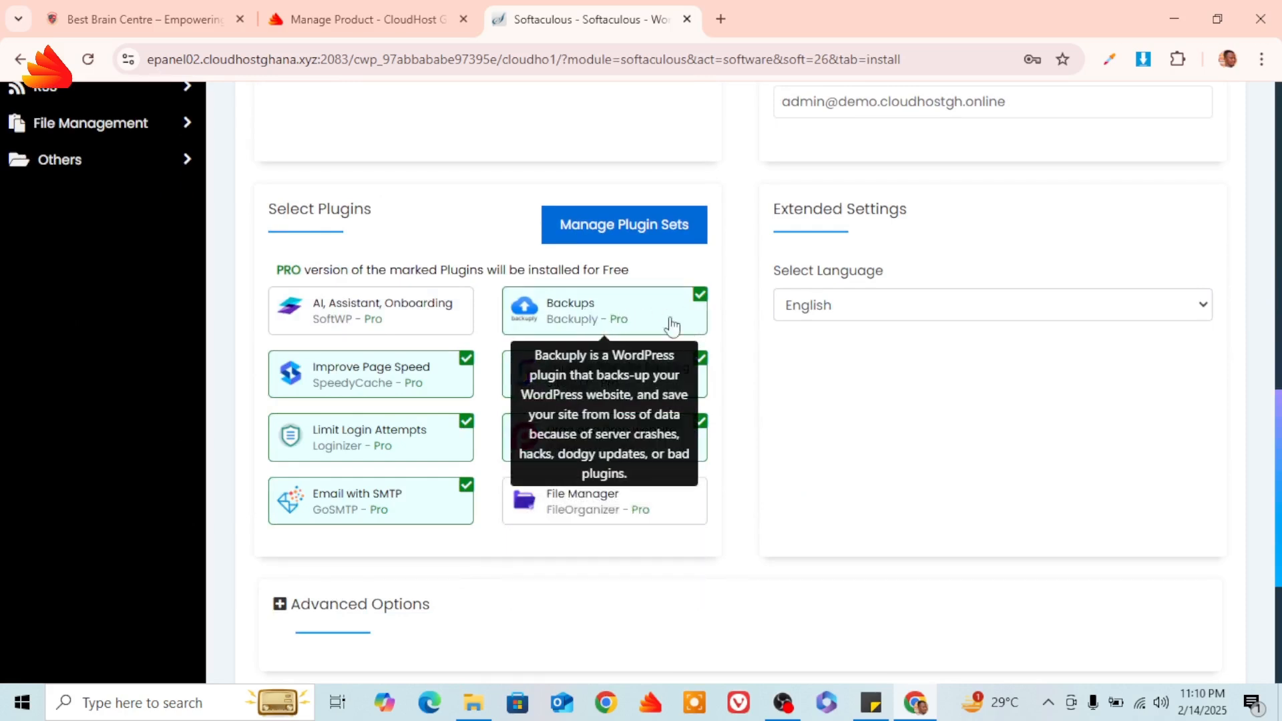
click(622, 367)
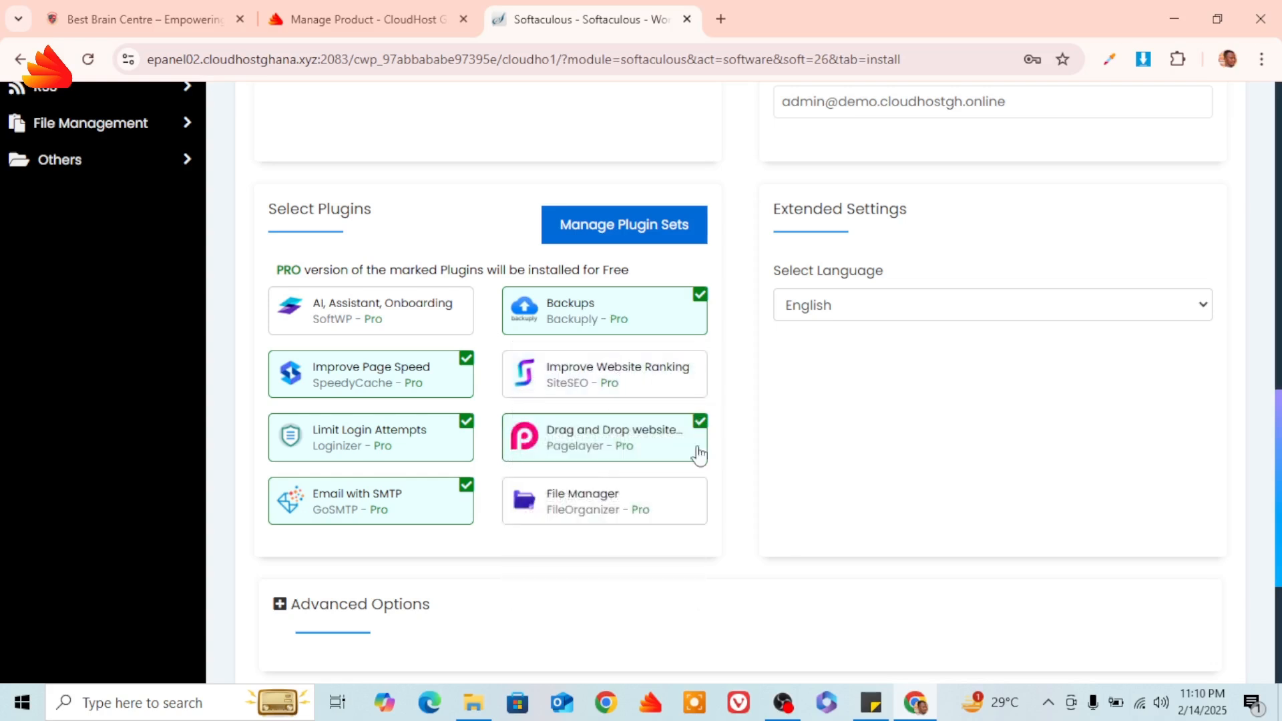
click(593, 444)
click(378, 506)
click(418, 452)
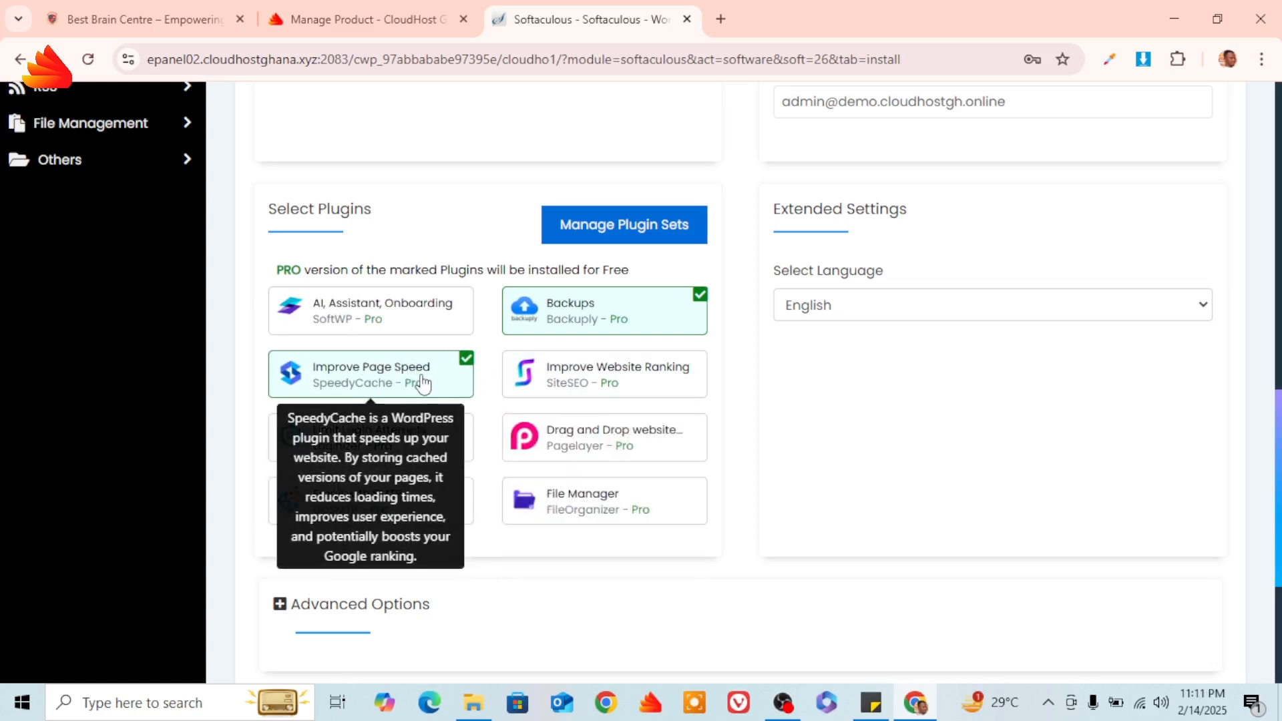
click(419, 384)
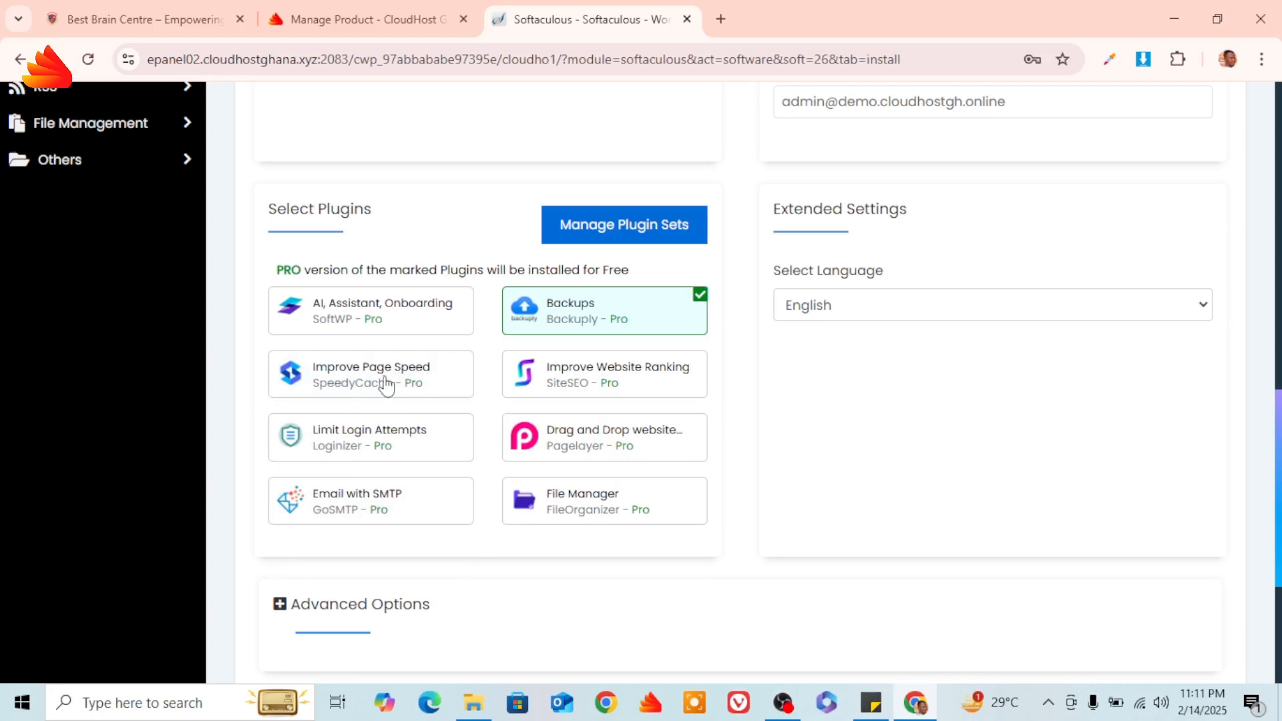
- Review the installation form and remove the demo subdomain from the admin email address
scroll(644, 395, down, 4)
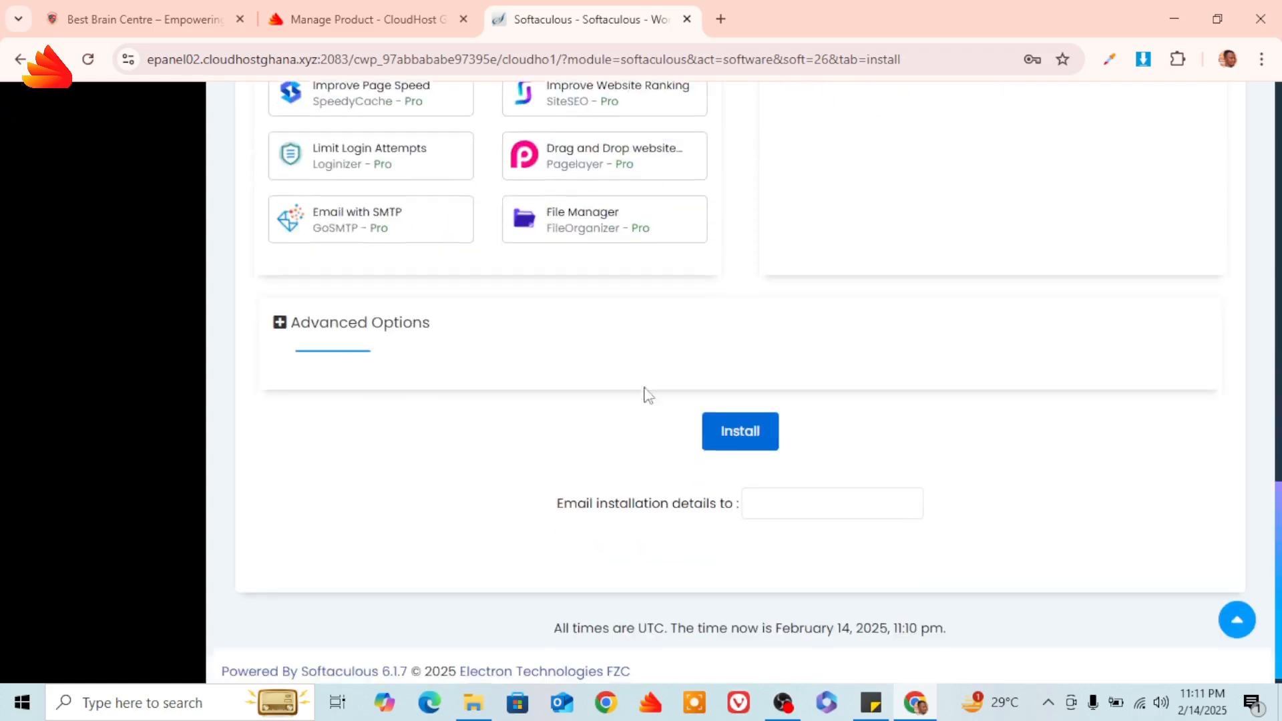
scroll(641, 438, up, 7)
scroll(601, 429, down, 5)
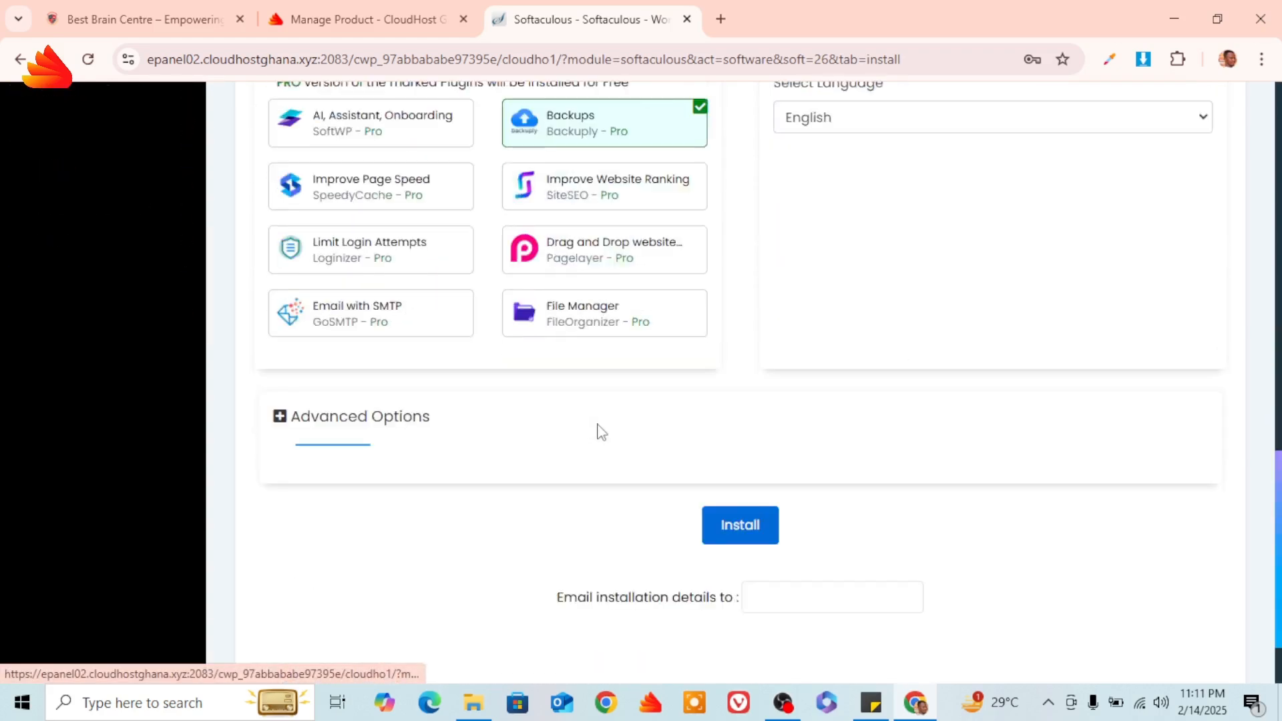
scroll(601, 432, up, 7)
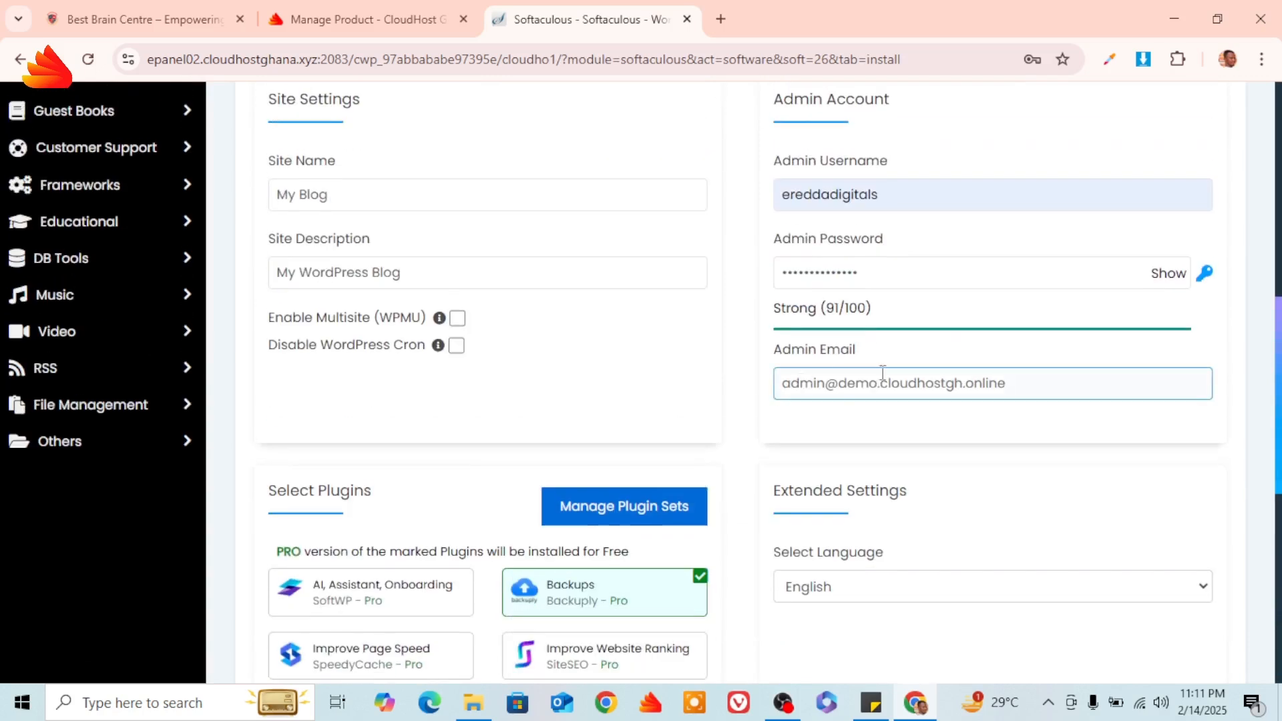
click(882, 383)
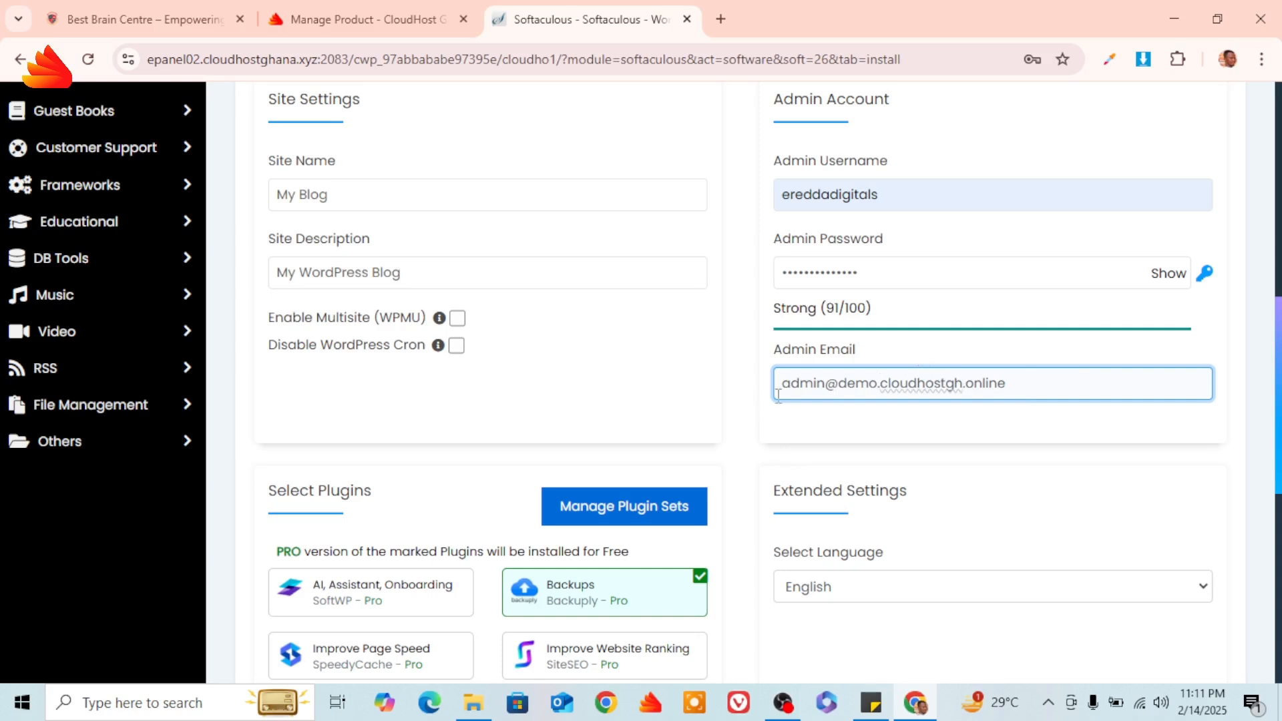
key(BackSpace)
key(BackSpace)
key(BackSpace)
key(BackSpace)
key(BackSpace)
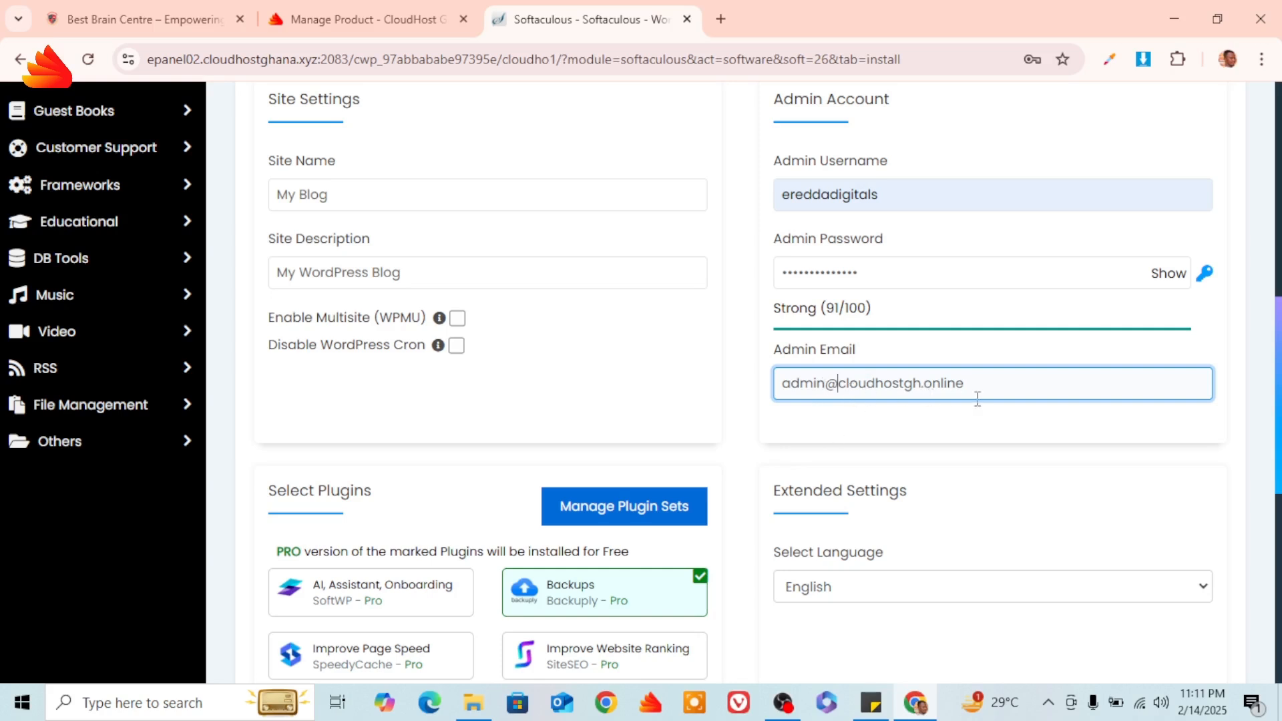
- Install WordPress on demo.cloudhostgh.online with the entered settings
scroll(975, 398, down, 8)
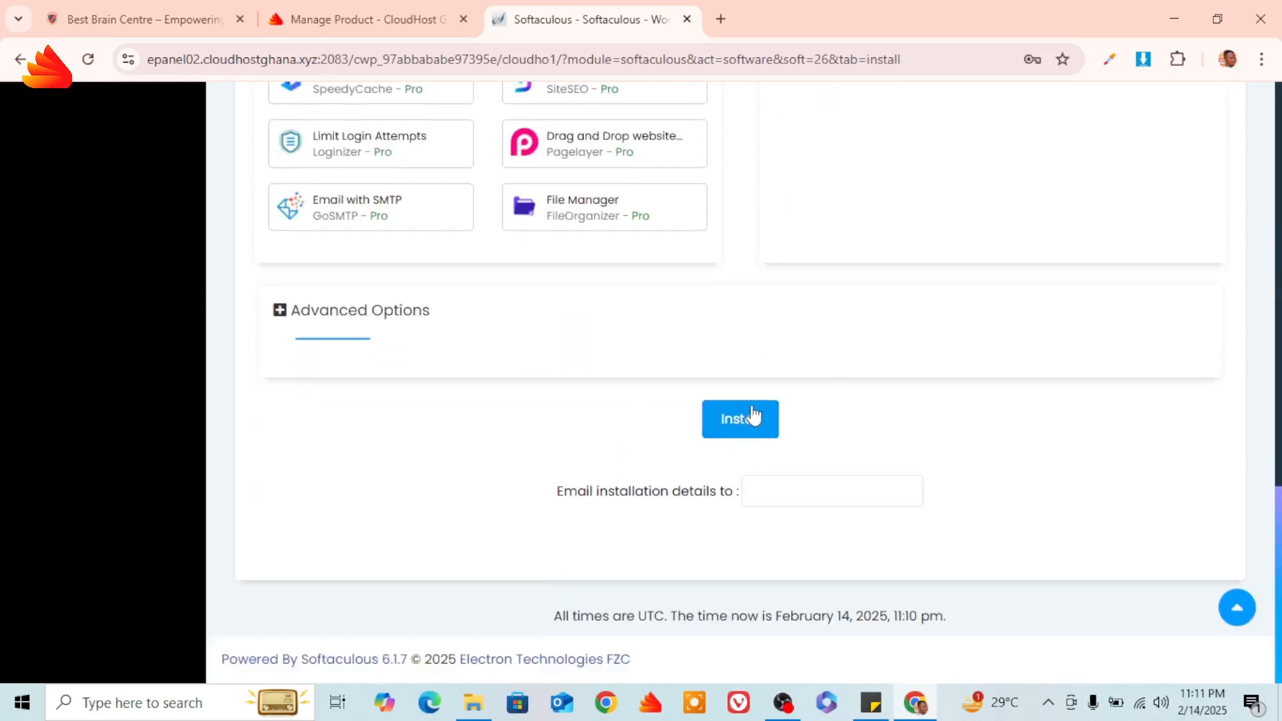
click(744, 424)
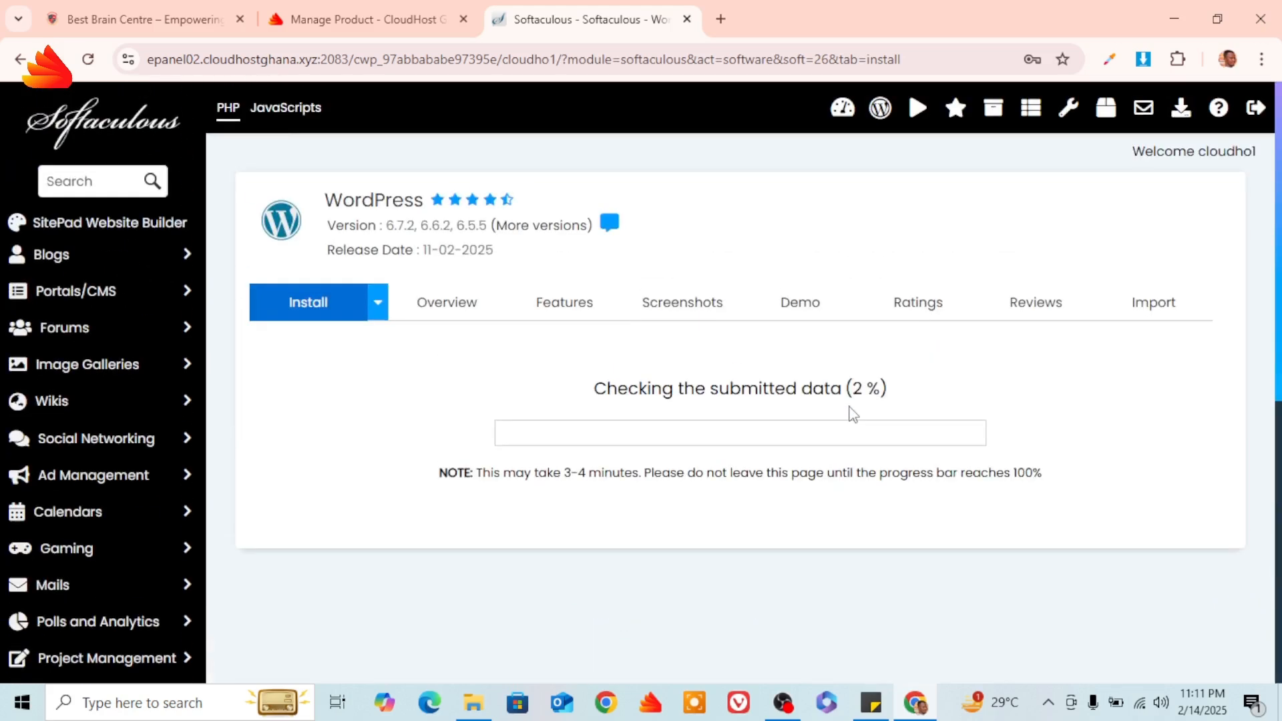
click(1053, 106)
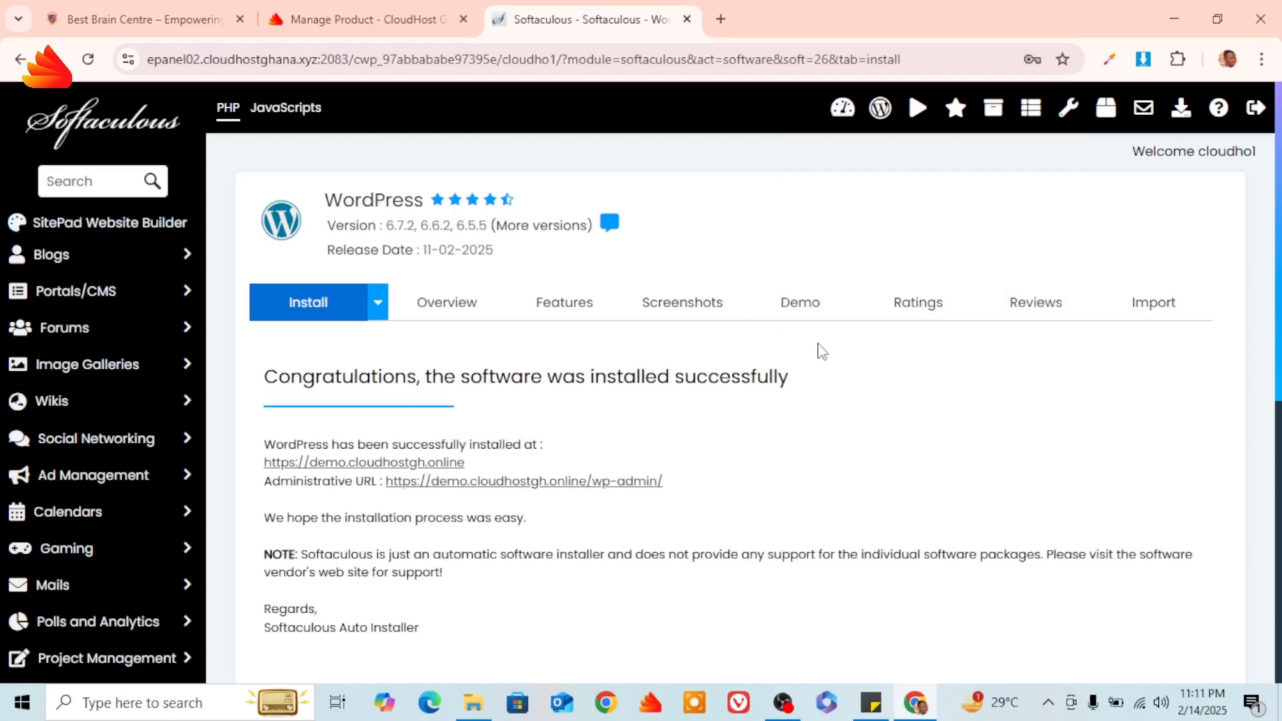
- View the newly installed site at demo.cloudhostgh.online and open its WordPress administration dashboard
scroll(821, 351, down, 1)
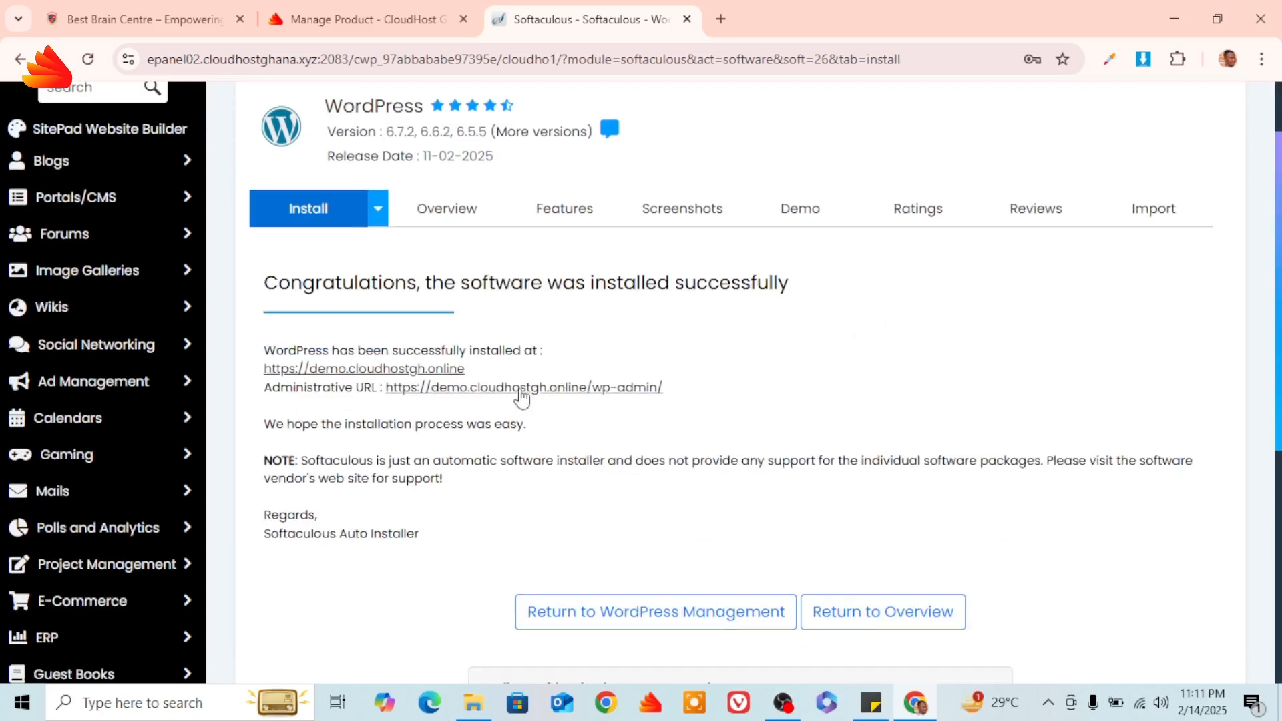
click(394, 371)
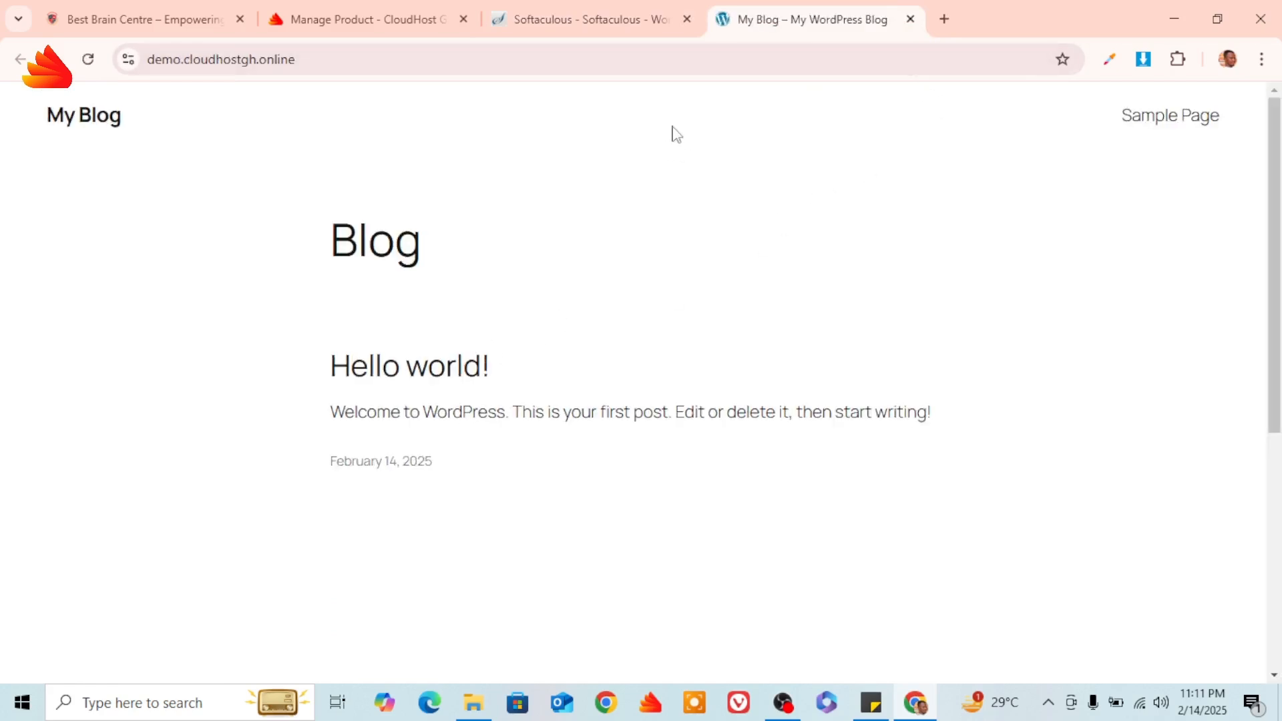
click(635, 17)
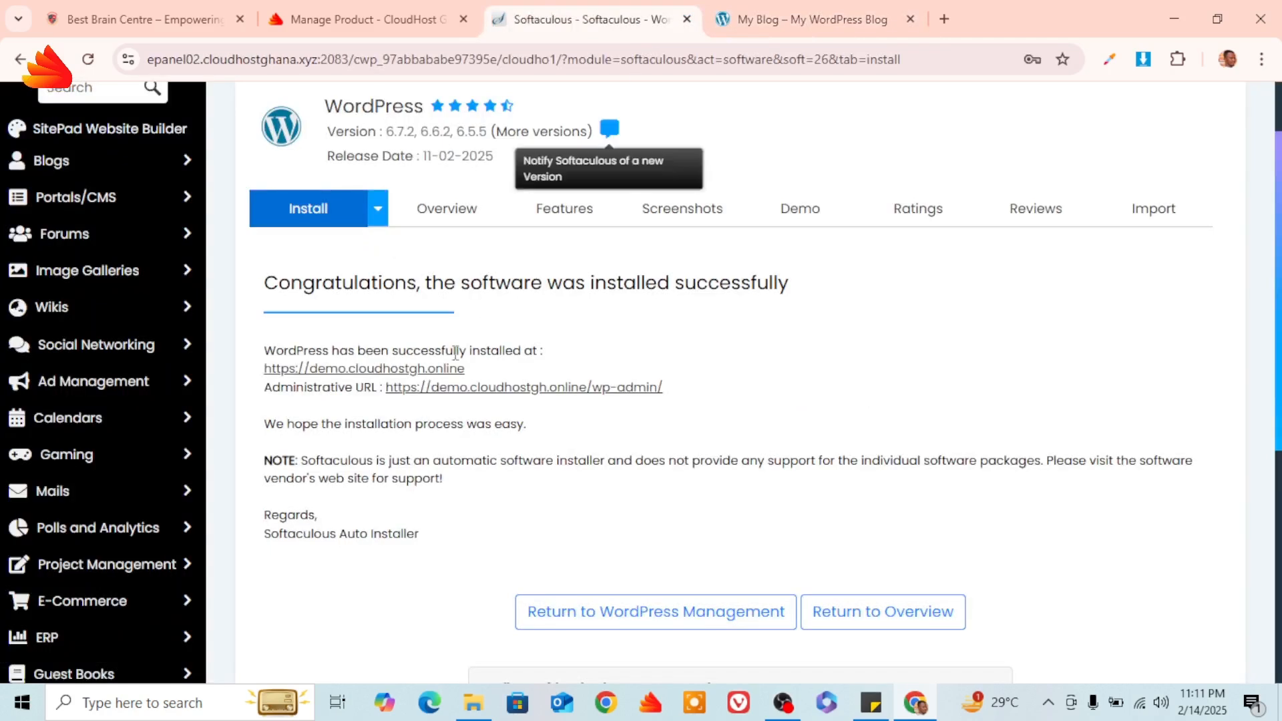
click(476, 396)
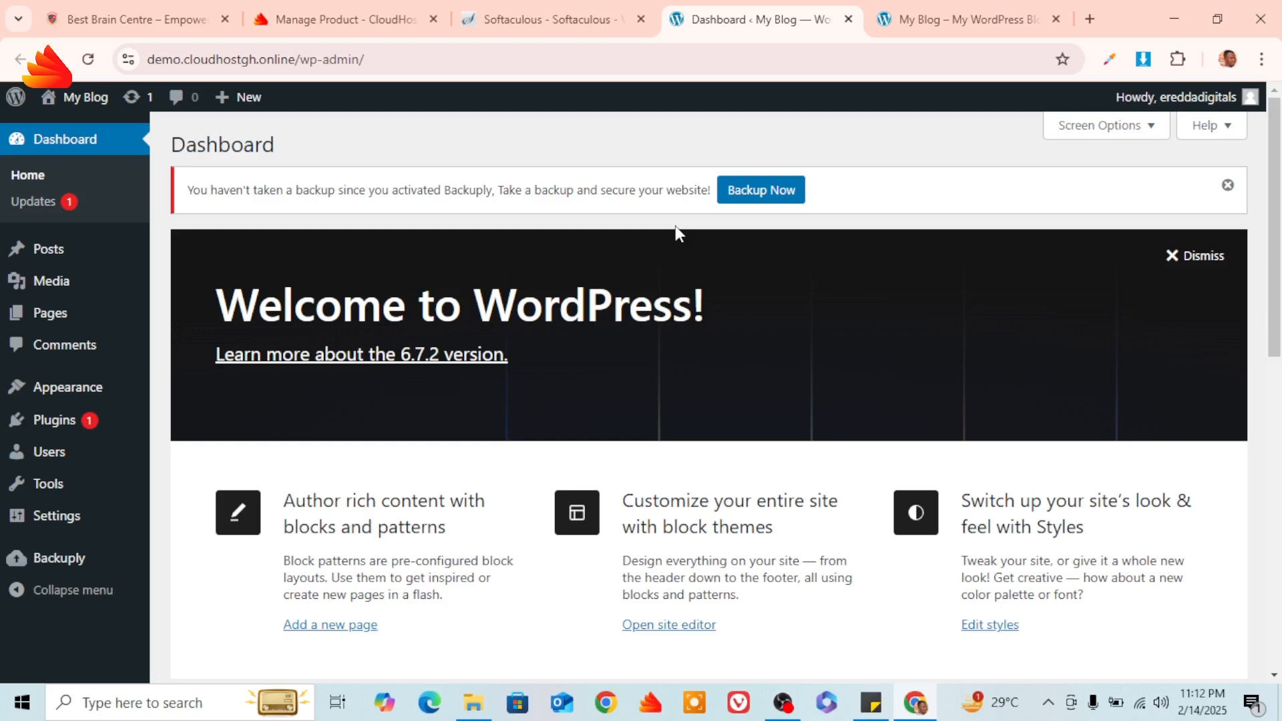
click(783, 702)
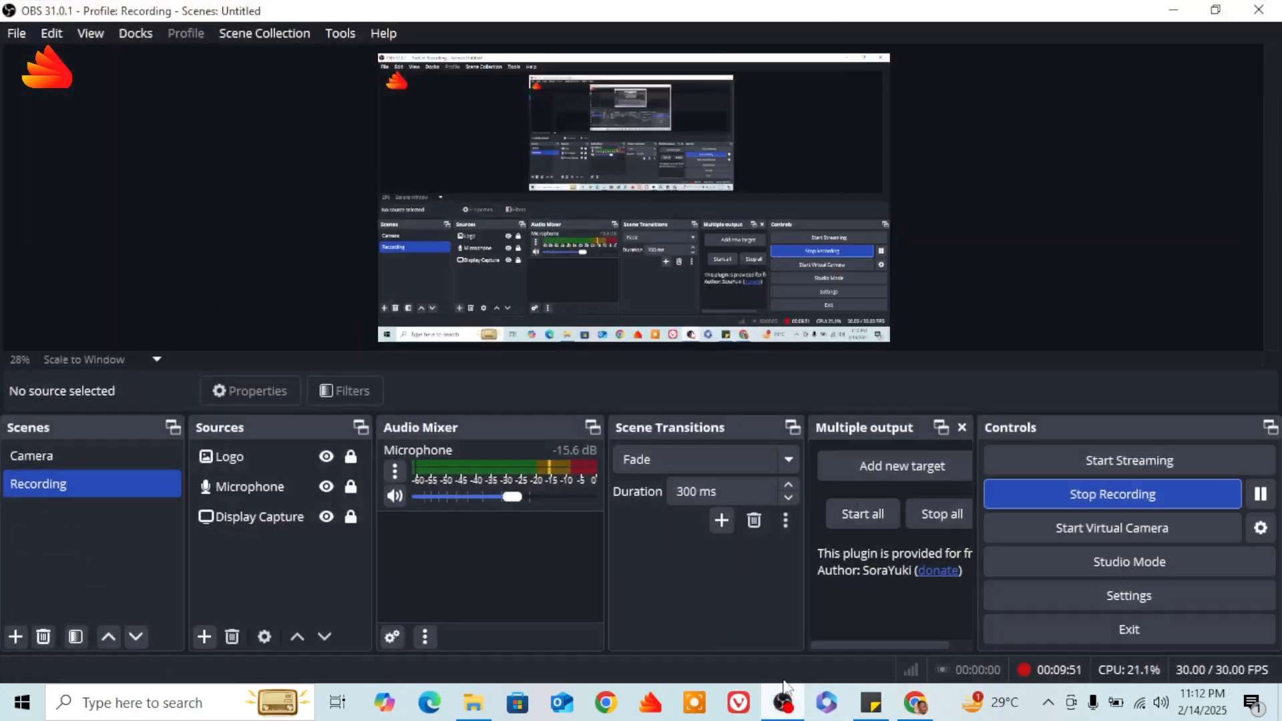